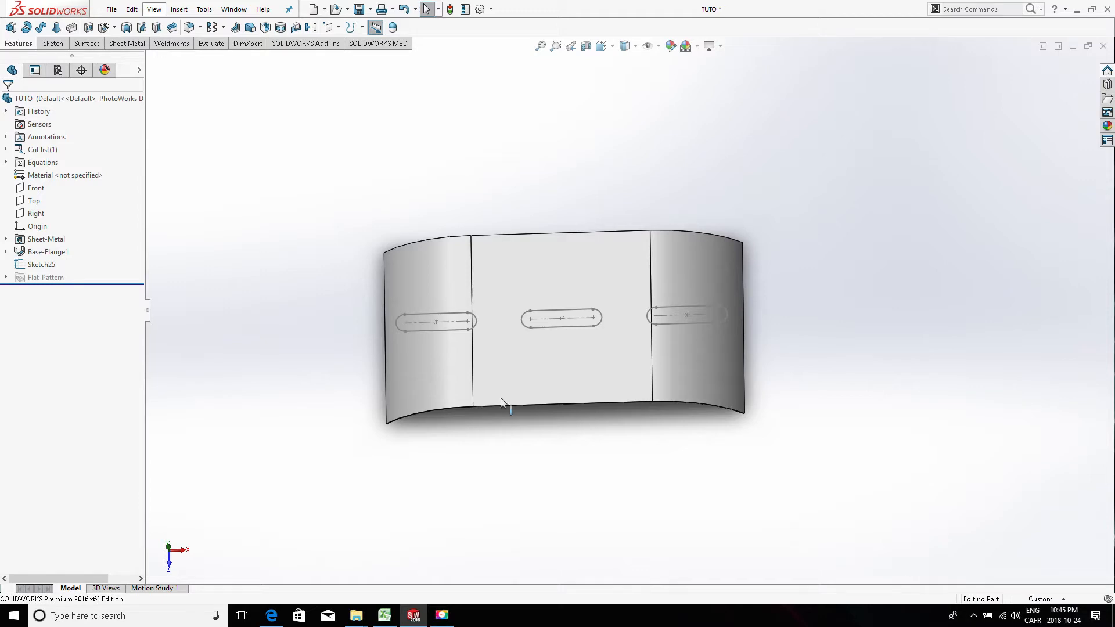
Examine the curved sheet-metal part and the three slot outlines lying over its flat and bent sections.
{"action": "middle_click_drag", "start_coordinate": [518, 344], "coordinate": [566, 332]}
{"action": "scroll", "coordinate": [691, 312], "scroll_direction": "down", "scroll_amount": 4}
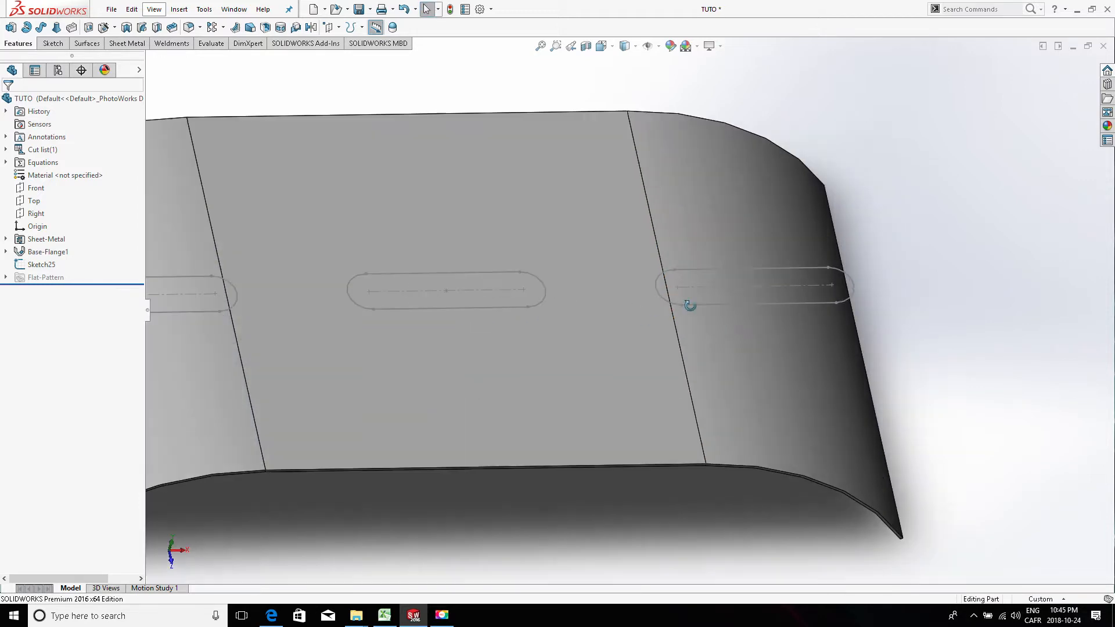
{"action": "scroll", "coordinate": [726, 342], "scroll_direction": "up", "scroll_amount": 5}
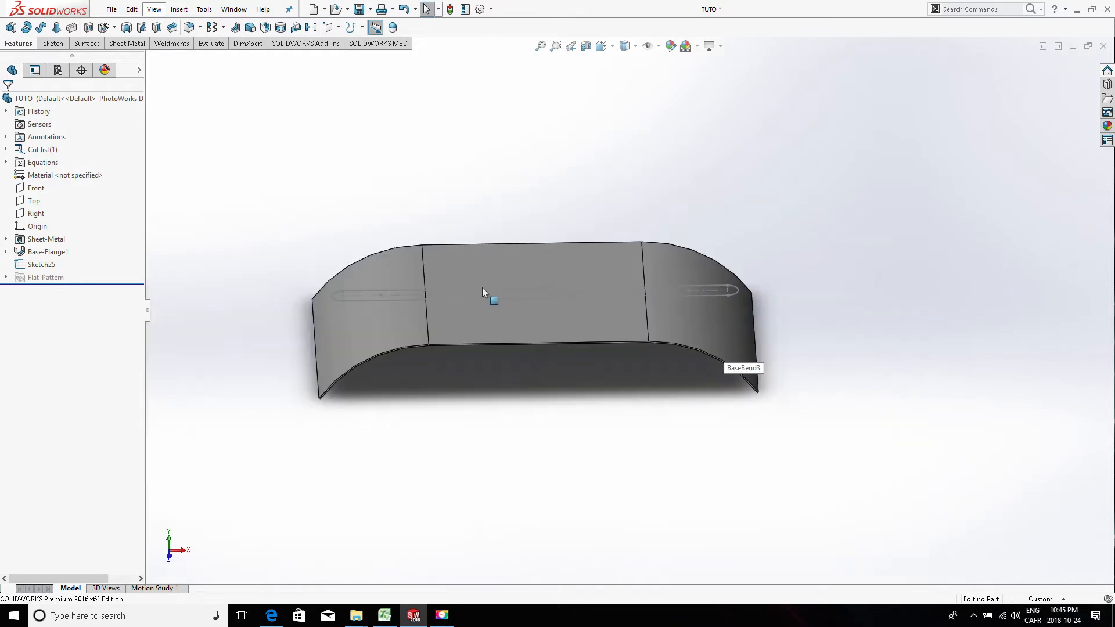
{"action": "left_click", "coordinate": [717, 329]}
{"action": "middle_click_drag", "start_coordinate": [716, 329], "coordinate": [718, 270]}
{"action": "scroll", "coordinate": [711, 321], "scroll_direction": "down", "scroll_amount": 3}
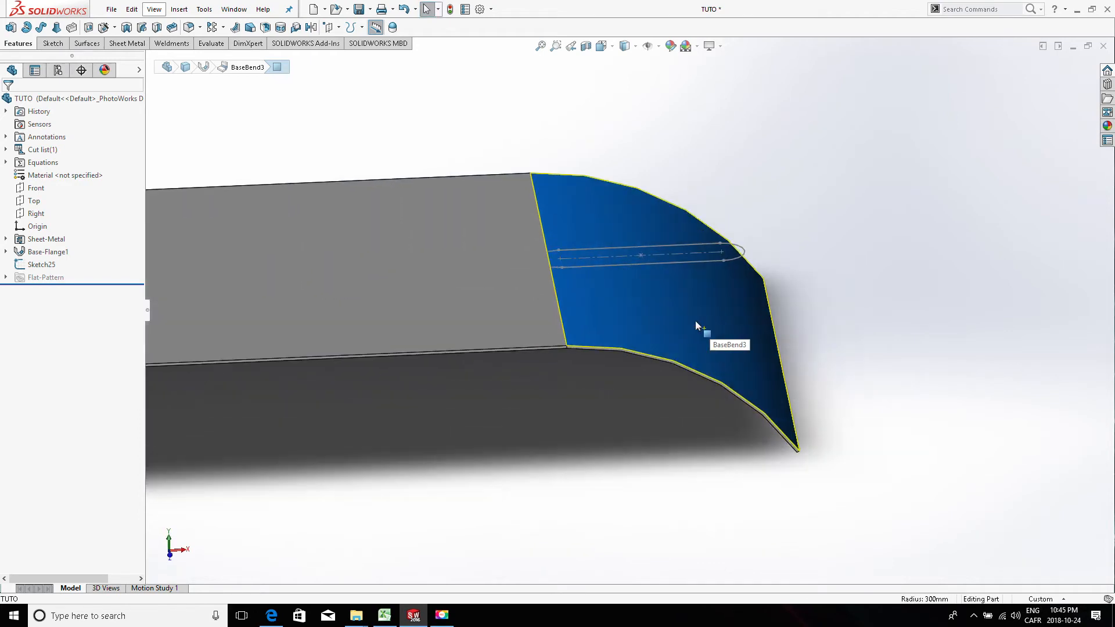
{"action": "mouse_move", "coordinate": [667, 313]}
{"action": "middle_mouse_down"}
{"action": "mouse_move", "coordinate": [642, 256]}
{"action": "mouse_move", "coordinate": [670, 296]}
{"action": "middle_mouse_up"}
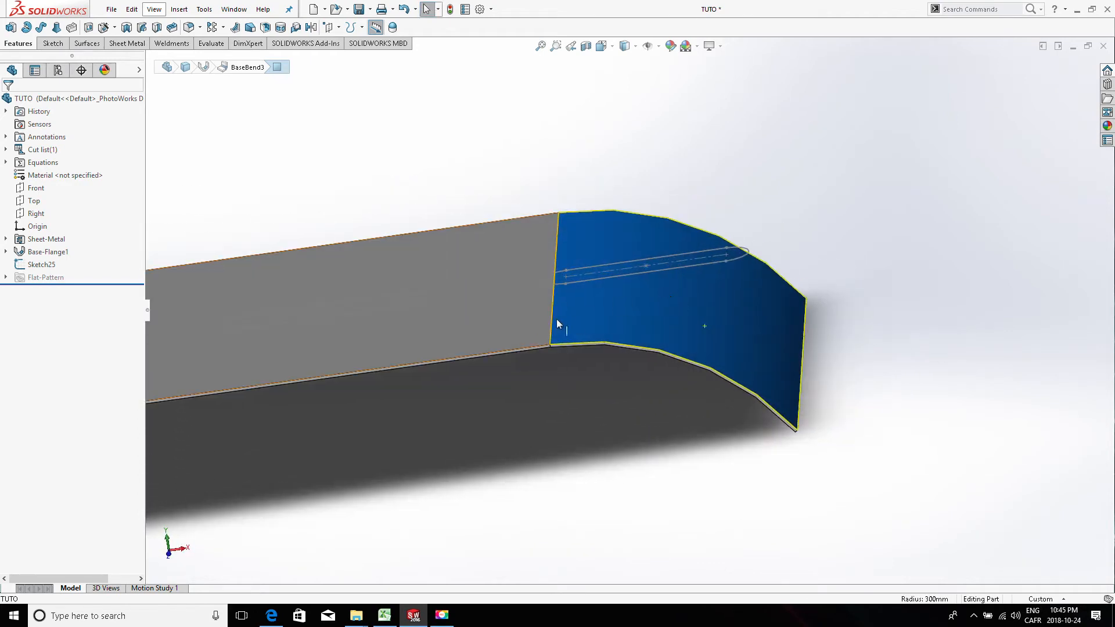
{"action": "scroll", "coordinate": [674, 309], "scroll_direction": "up", "scroll_amount": 4}
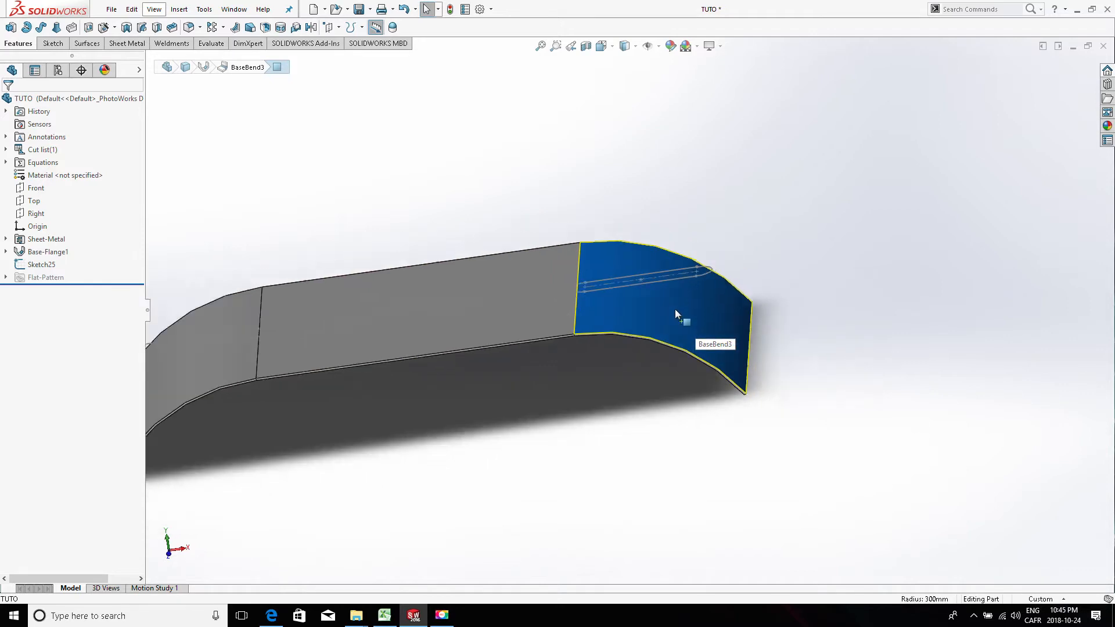
{"action": "middle_click_drag", "start_coordinate": [675, 309], "coordinate": [670, 369]}
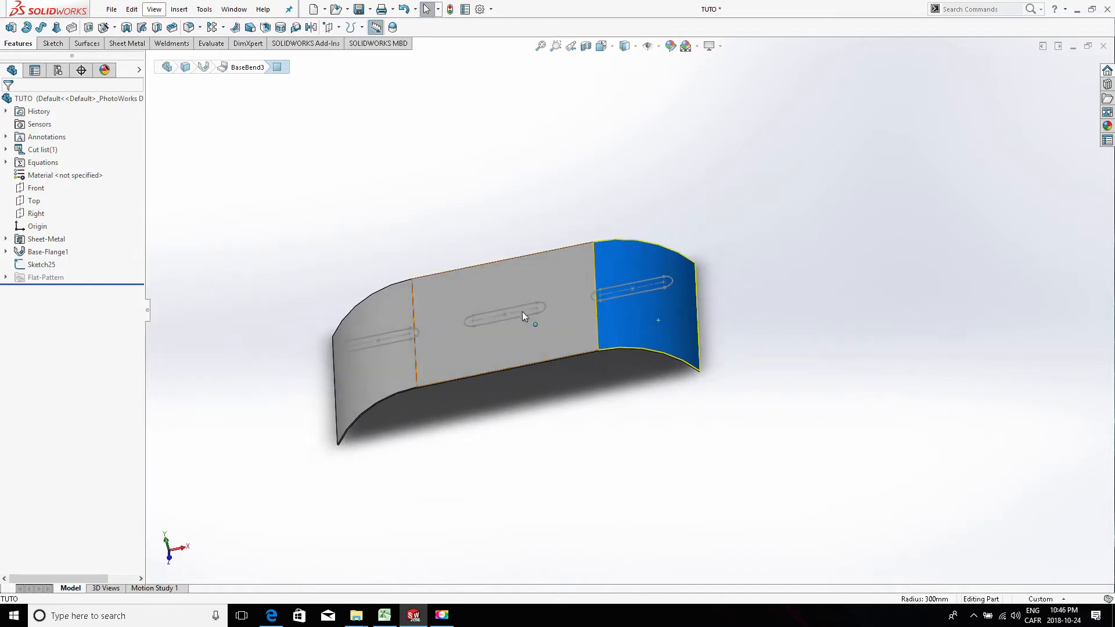
Extrude-cut the three slots of Sketch25 through all of the part in its bent state.
{"action": "left_click", "coordinate": [36, 265]}
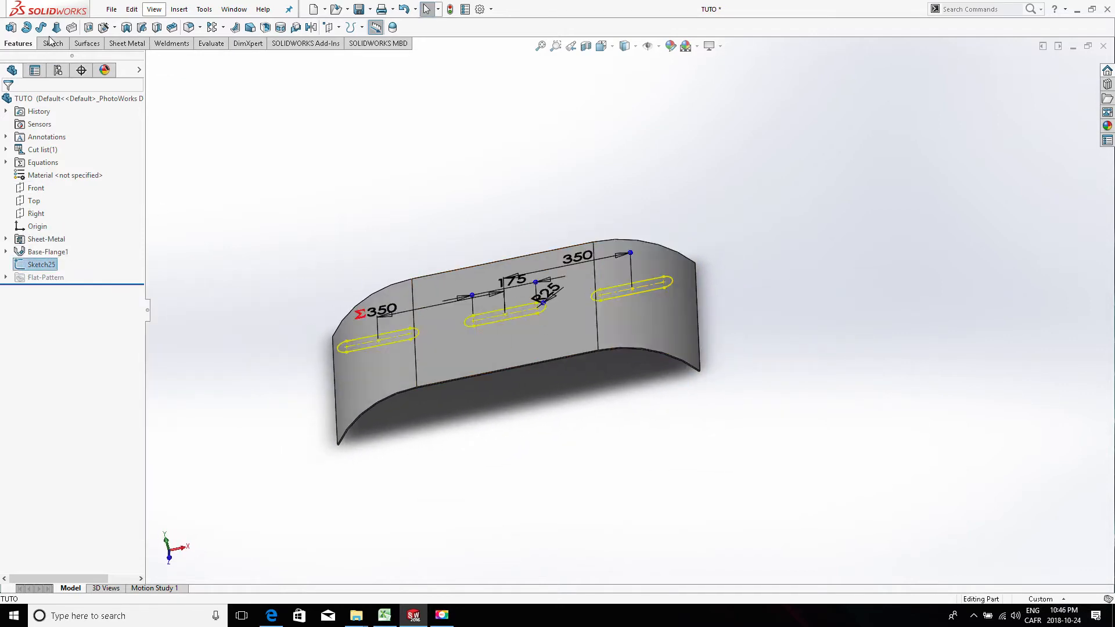
{"action": "left_click", "coordinate": [88, 27]}
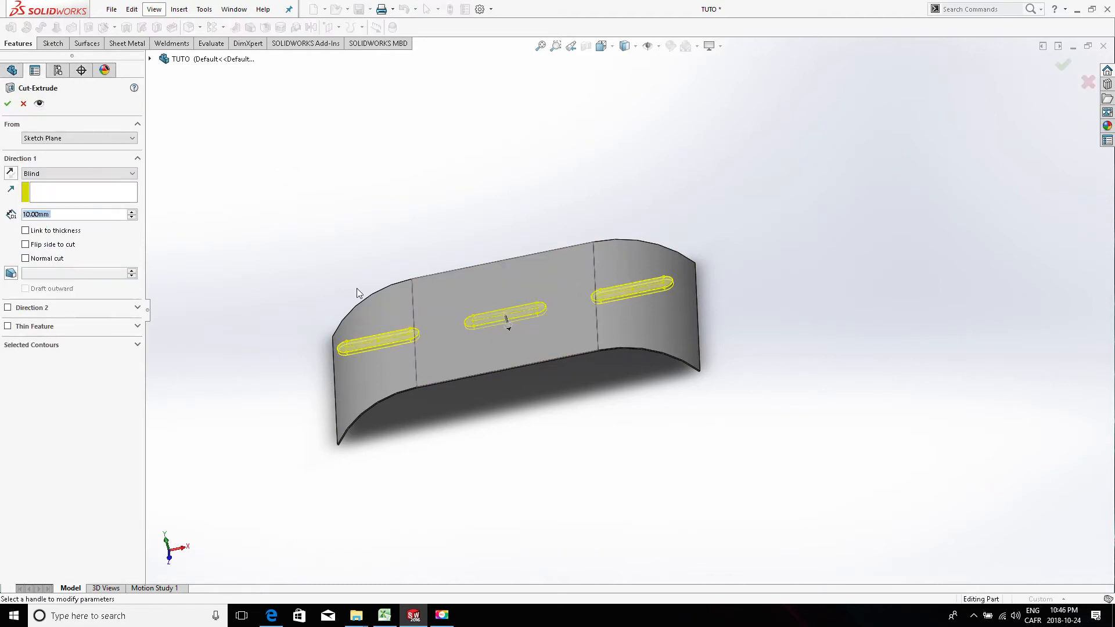
{"action": "left_click", "coordinate": [61, 174]}
{"action": "left_click", "coordinate": [59, 192]}
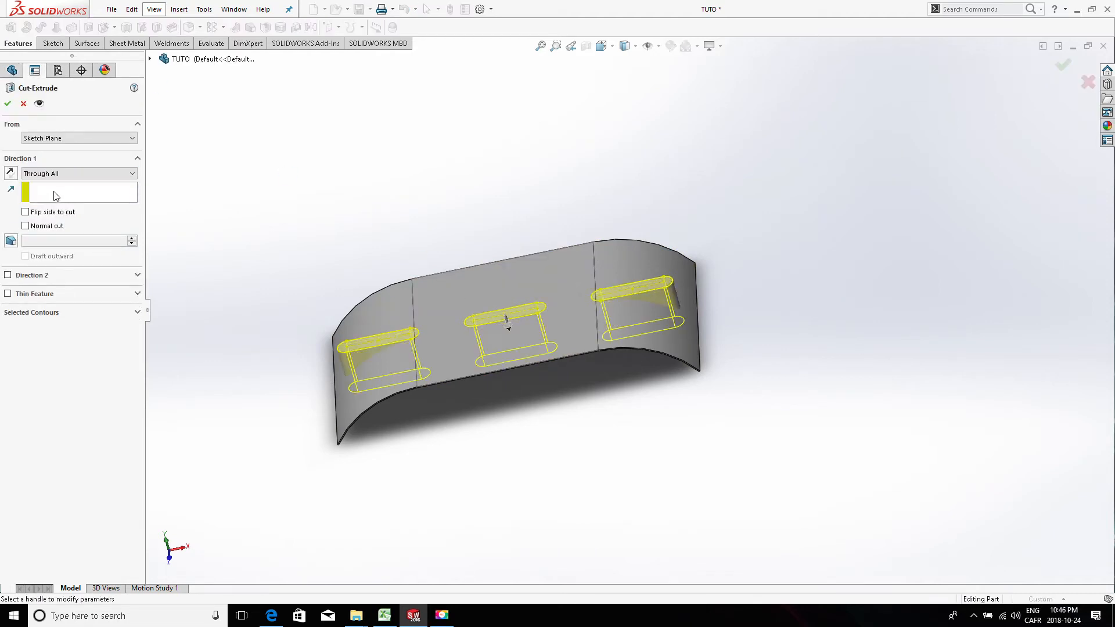
{"action": "left_click", "coordinate": [7, 103]}
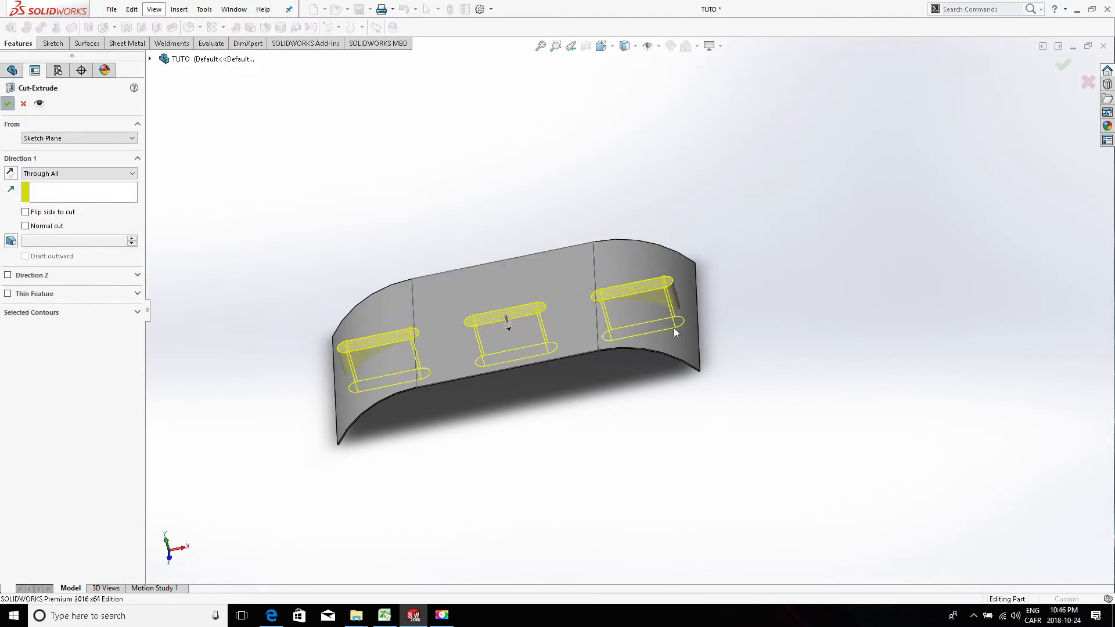
Inspect the shape and edge walls of the slots cut into the two curved end sections.
{"action": "mouse_move", "coordinate": [653, 313]}
{"action": "middle_mouse_down"}
{"action": "mouse_move", "coordinate": [654, 326]}
{"action": "mouse_move", "coordinate": [649, 261]}
{"action": "mouse_move", "coordinate": [633, 316]}
{"action": "middle_mouse_up"}
{"action": "scroll", "coordinate": [633, 316], "scroll_direction": "down", "scroll_amount": 10}
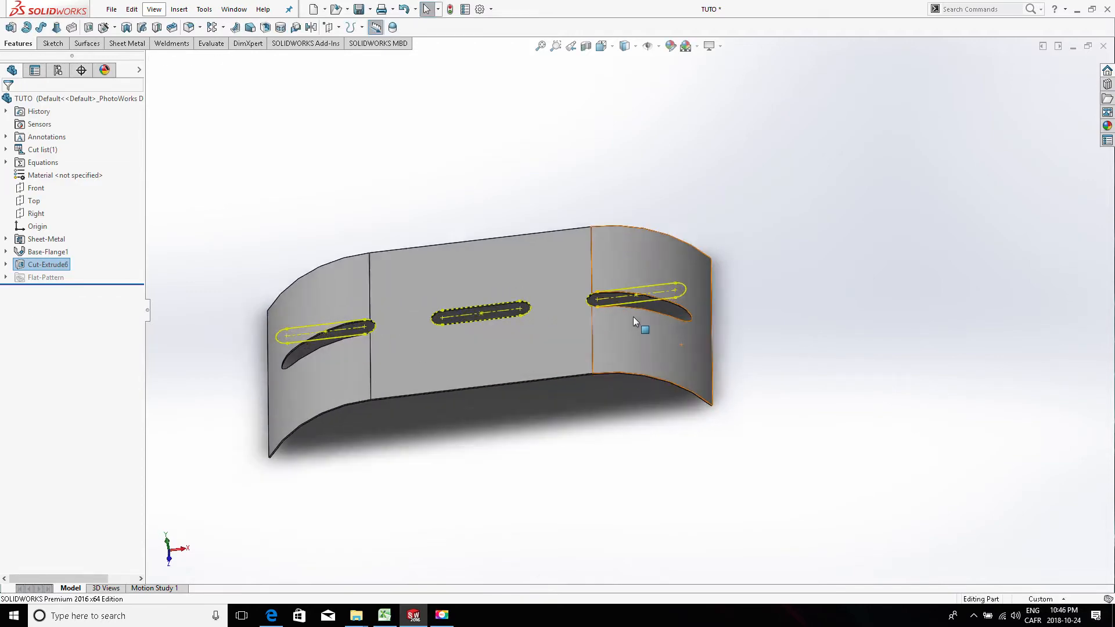
{"action": "mouse_move", "coordinate": [686, 282]}
{"action": "middle_mouse_down"}
{"action": "mouse_move", "coordinate": [629, 242]}
{"action": "mouse_move", "coordinate": [651, 313]}
{"action": "mouse_move", "coordinate": [722, 386]}
{"action": "mouse_move", "coordinate": [709, 365]}
{"action": "middle_mouse_up"}
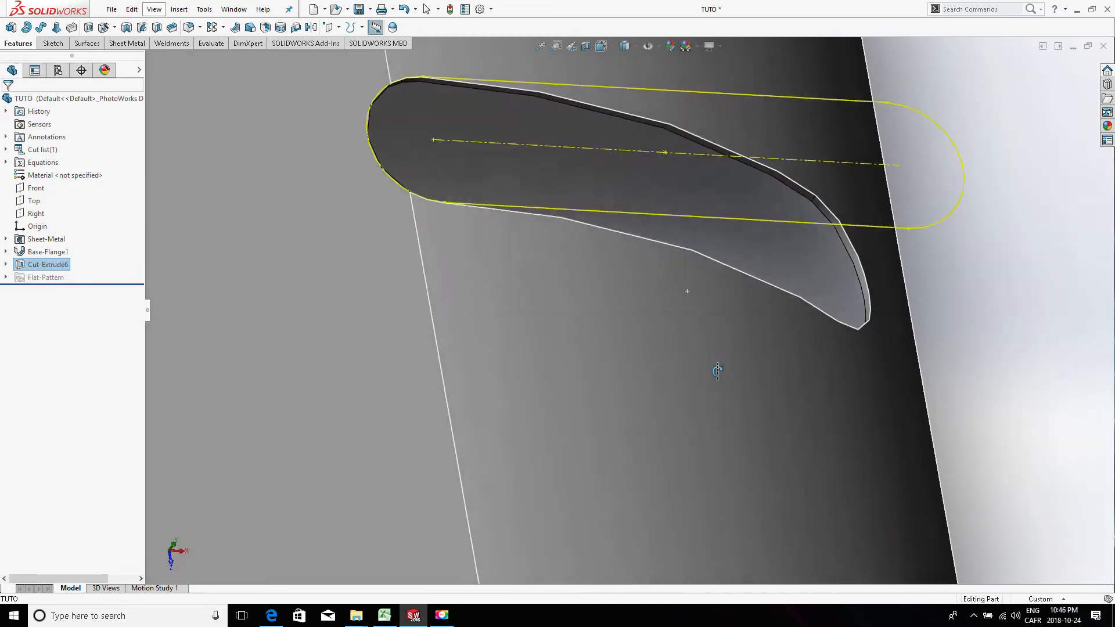
{"action": "scroll", "coordinate": [918, 282], "scroll_direction": "down", "scroll_amount": 4}
{"action": "mouse_move", "coordinate": [685, 315]}
{"action": "middle_mouse_down"}
{"action": "mouse_move", "coordinate": [699, 291]}
{"action": "mouse_move", "coordinate": [712, 300]}
{"action": "mouse_move", "coordinate": [695, 310]}
{"action": "middle_mouse_up"}
{"action": "scroll", "coordinate": [696, 315], "scroll_direction": "up", "scroll_amount": 10}
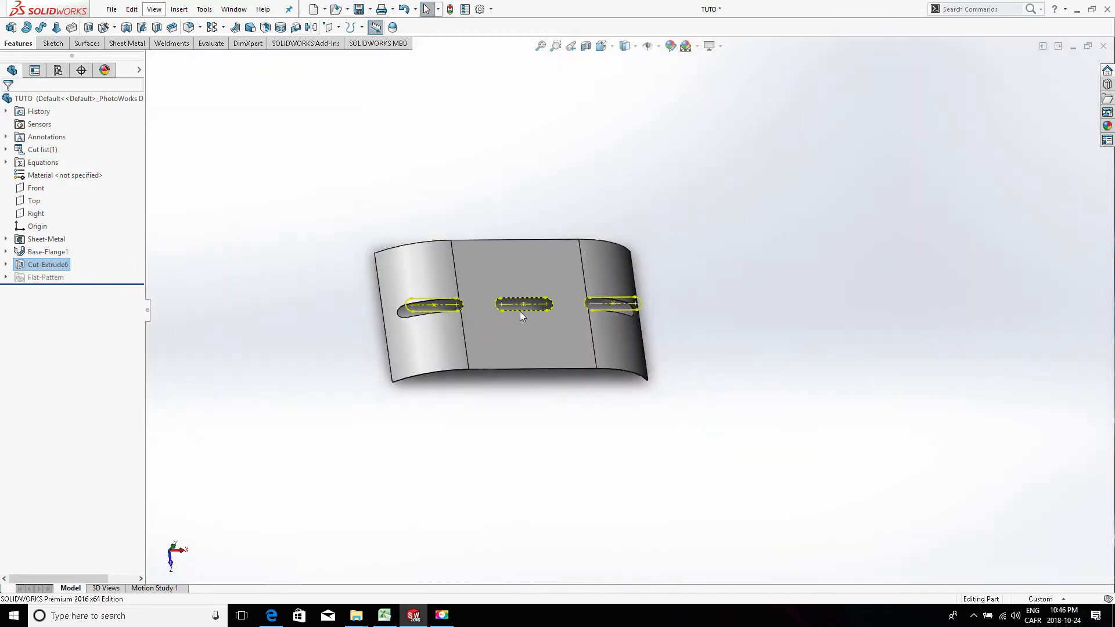
{"action": "middle_click_drag", "start_coordinate": [520, 311], "coordinate": [508, 205]}
{"action": "scroll", "coordinate": [495, 292], "scroll_direction": "down", "scroll_amount": 4}
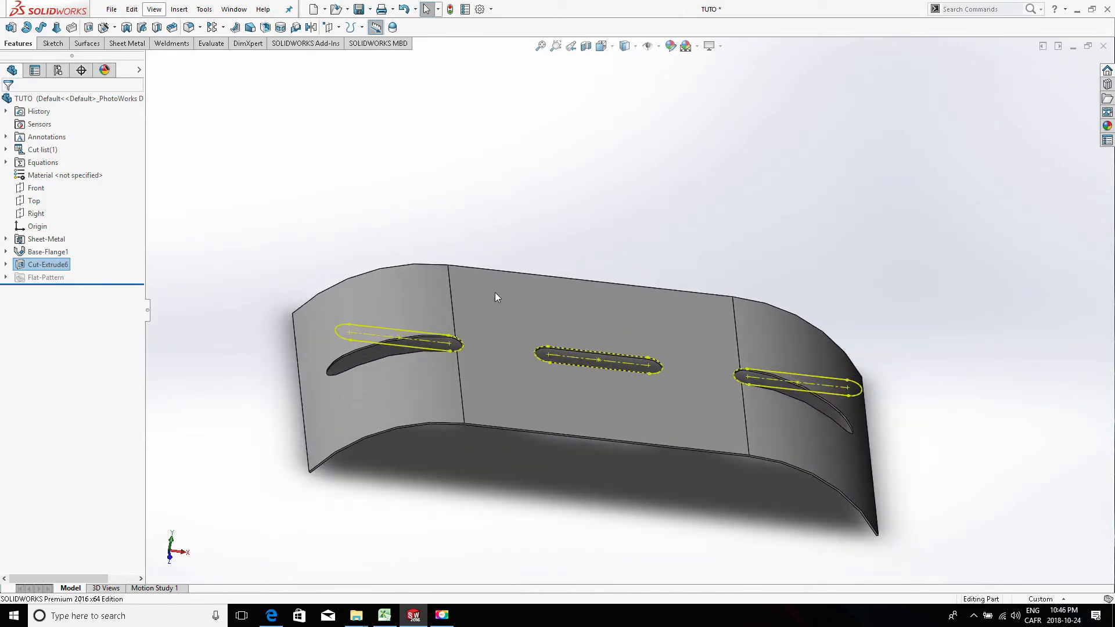
{"action": "middle_click_drag", "start_coordinate": [496, 291], "coordinate": [356, 373]}
{"action": "scroll", "coordinate": [356, 372], "scroll_direction": "down", "scroll_amount": 6}
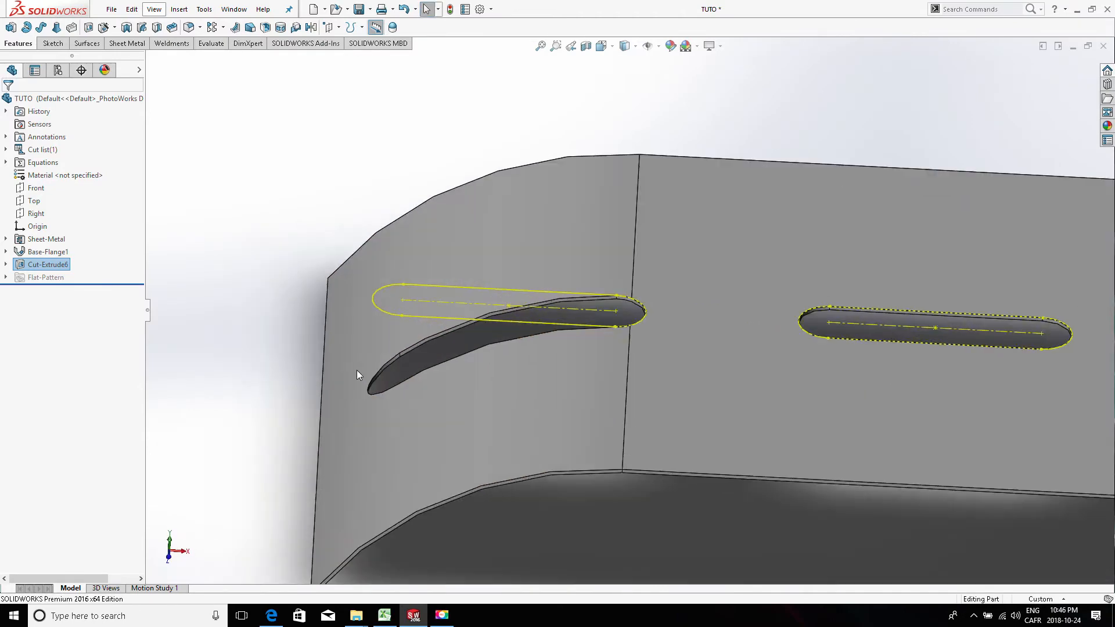
{"action": "scroll", "coordinate": [399, 378], "scroll_direction": "down", "scroll_amount": 5}
{"action": "middle_click_drag", "start_coordinate": [427, 378], "coordinate": [464, 374]}
{"action": "scroll", "coordinate": [593, 378], "scroll_direction": "up", "scroll_amount": 4}
{"action": "scroll", "coordinate": [616, 360], "scroll_direction": "up", "scroll_amount": 8}
{"action": "left_click", "coordinate": [834, 469]}
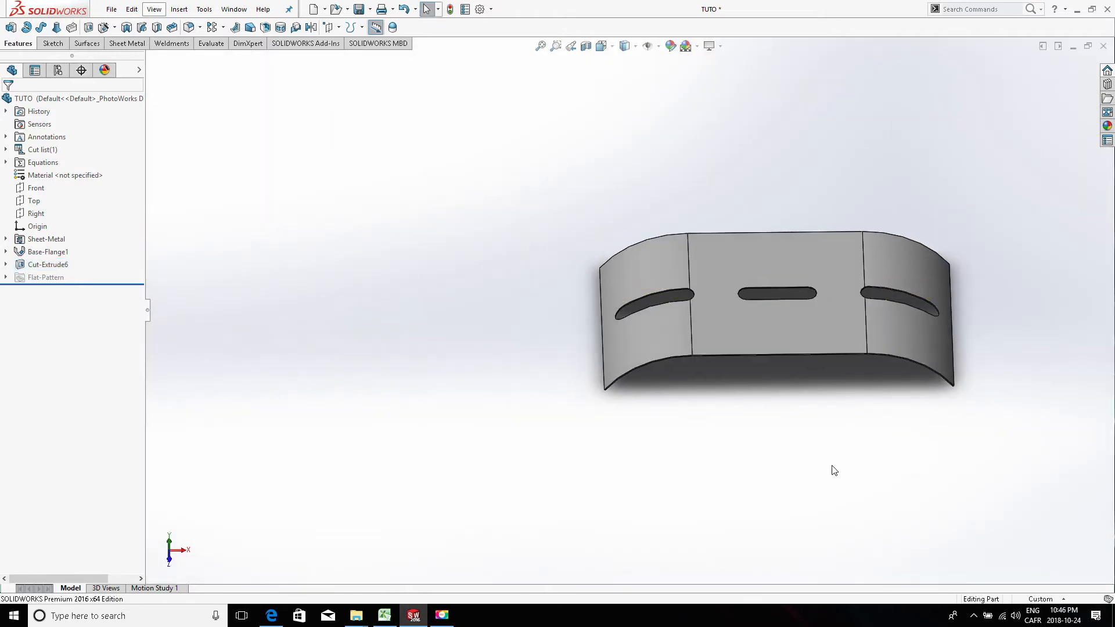
Delete the slot cut feature Cut-Extrude6 while keeping its sketch.
{"action": "left_click", "coordinate": [33, 265]}
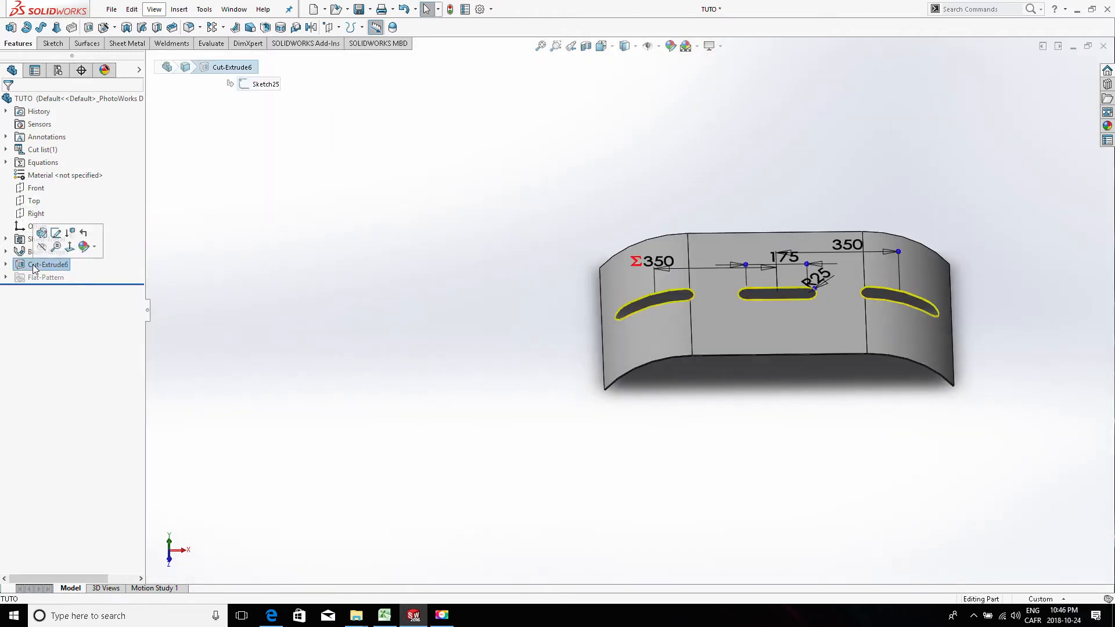
{"action": "key", "text": "Delete"}
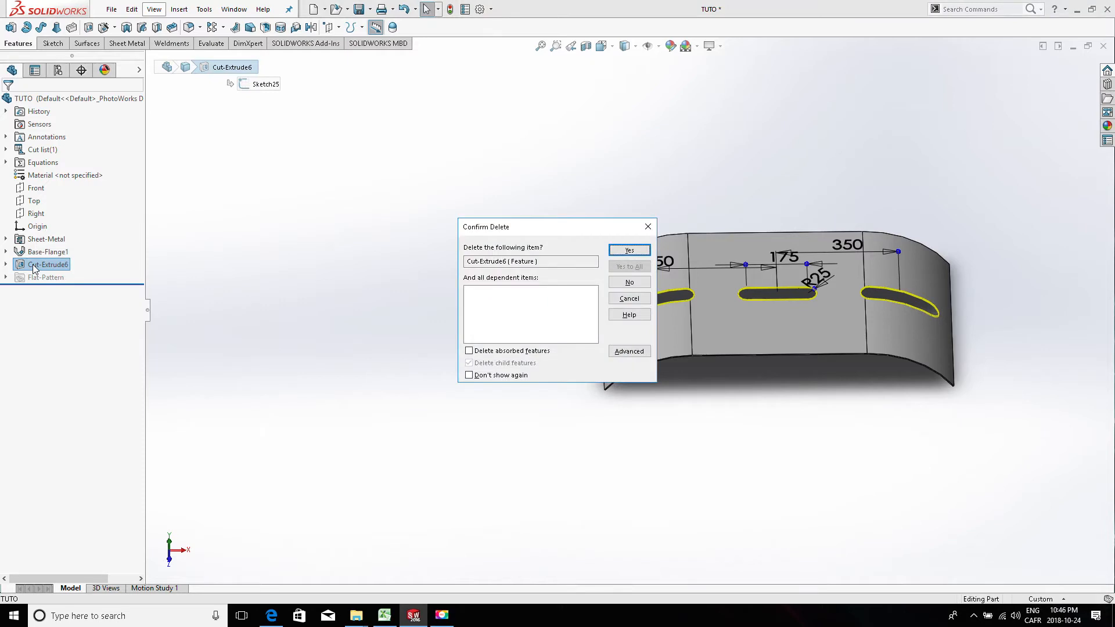
{"action": "key", "text": "Return"}
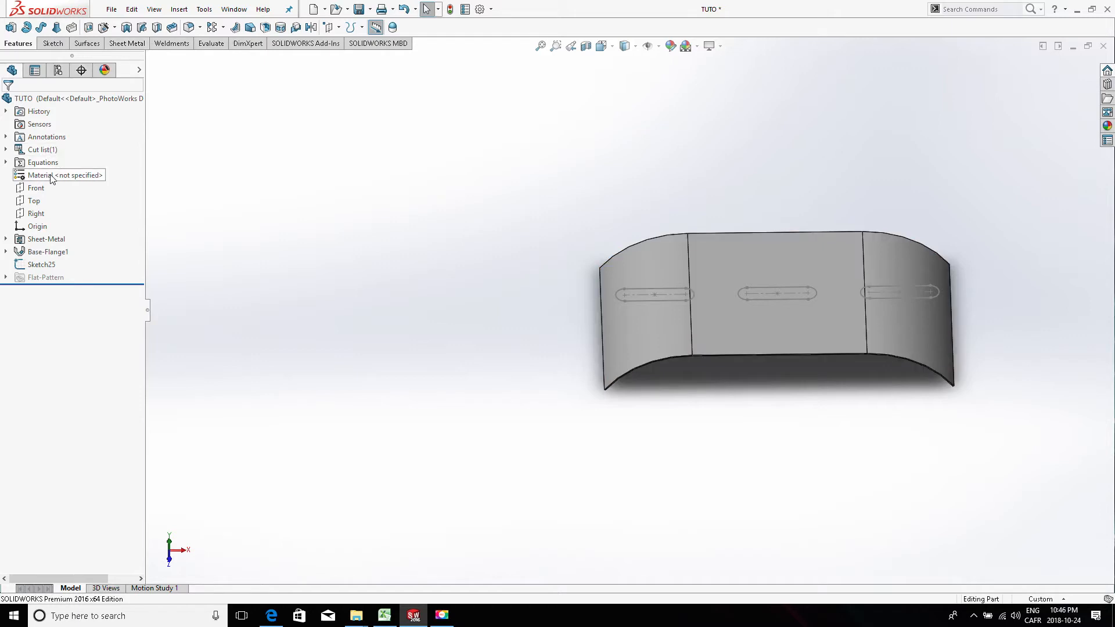
Unfold all bends of the sheet-metal part, with the central flat face as the fixed face.
{"action": "left_click", "coordinate": [127, 44]}
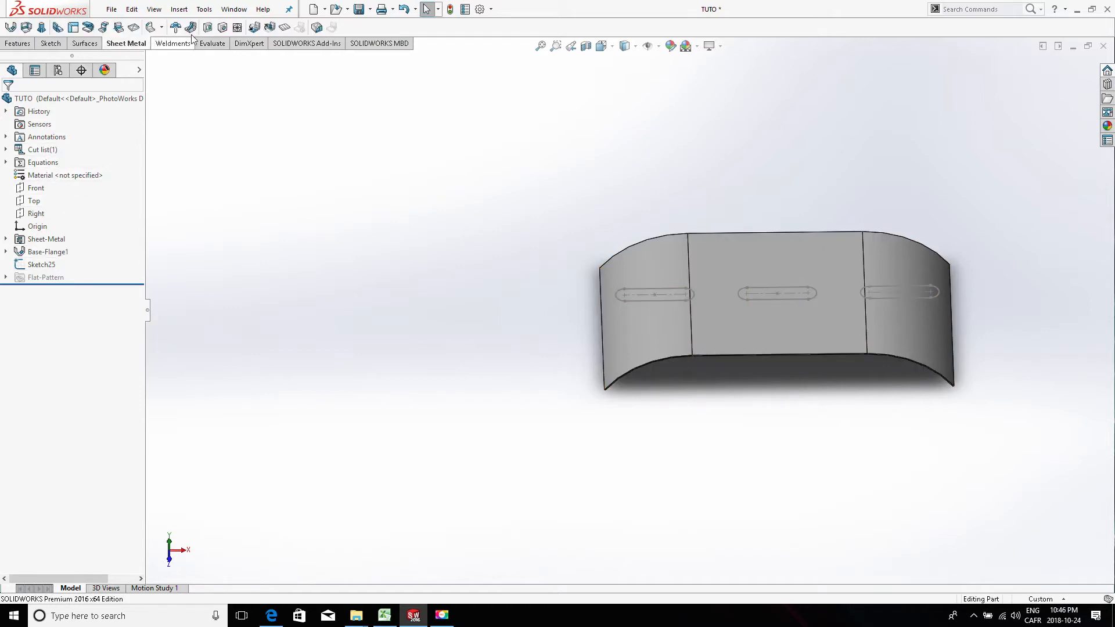
{"action": "left_click", "coordinate": [255, 27]}
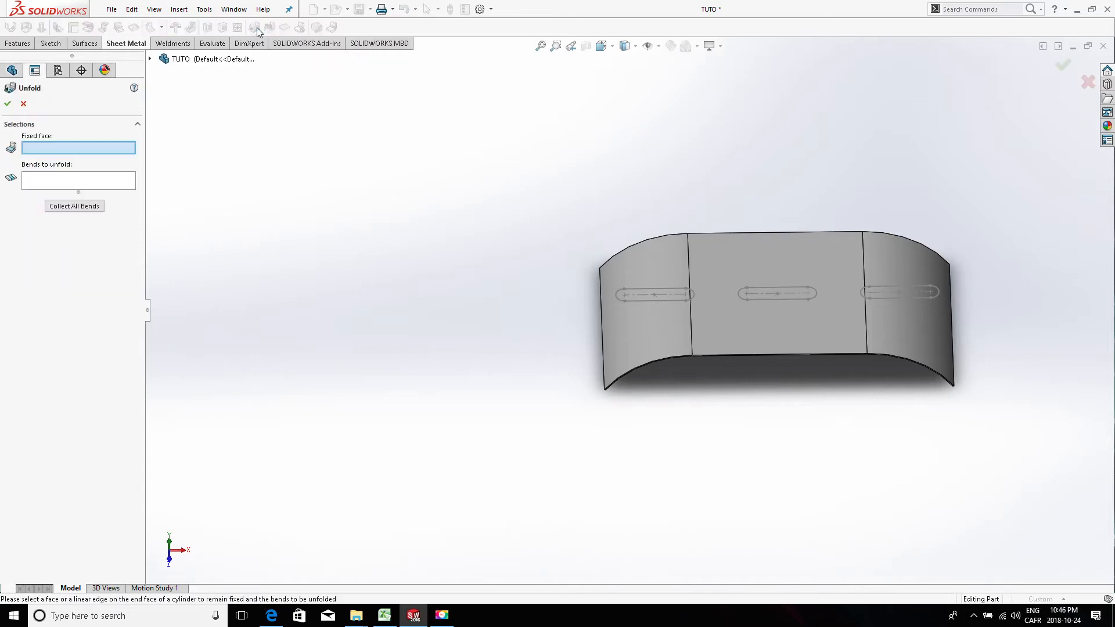
{"action": "left_click", "coordinate": [791, 263]}
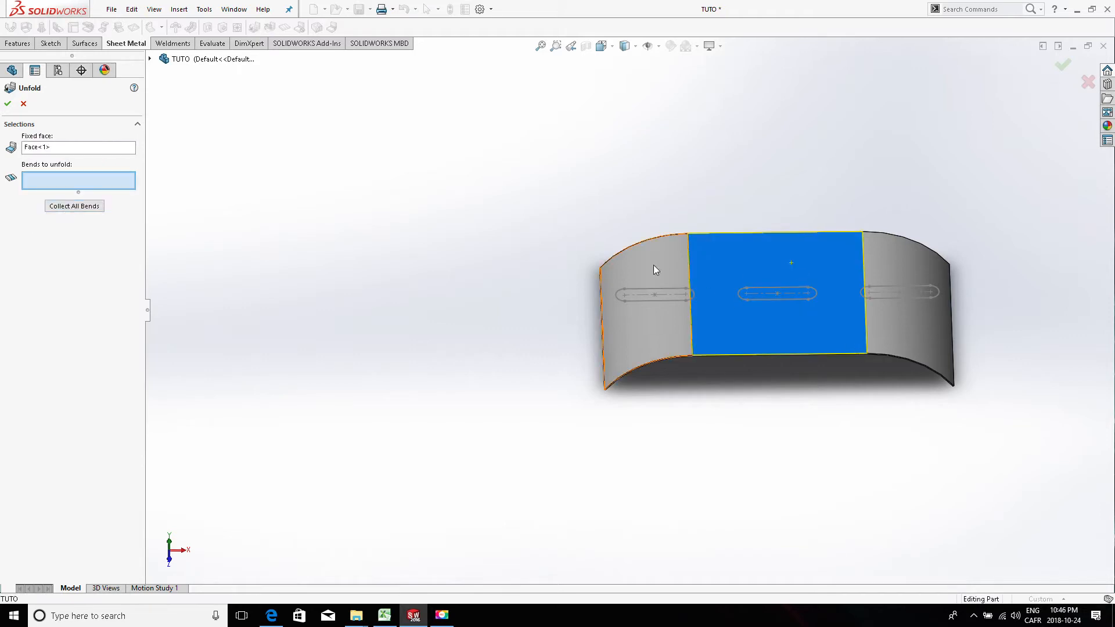
{"action": "left_click", "coordinate": [924, 273]}
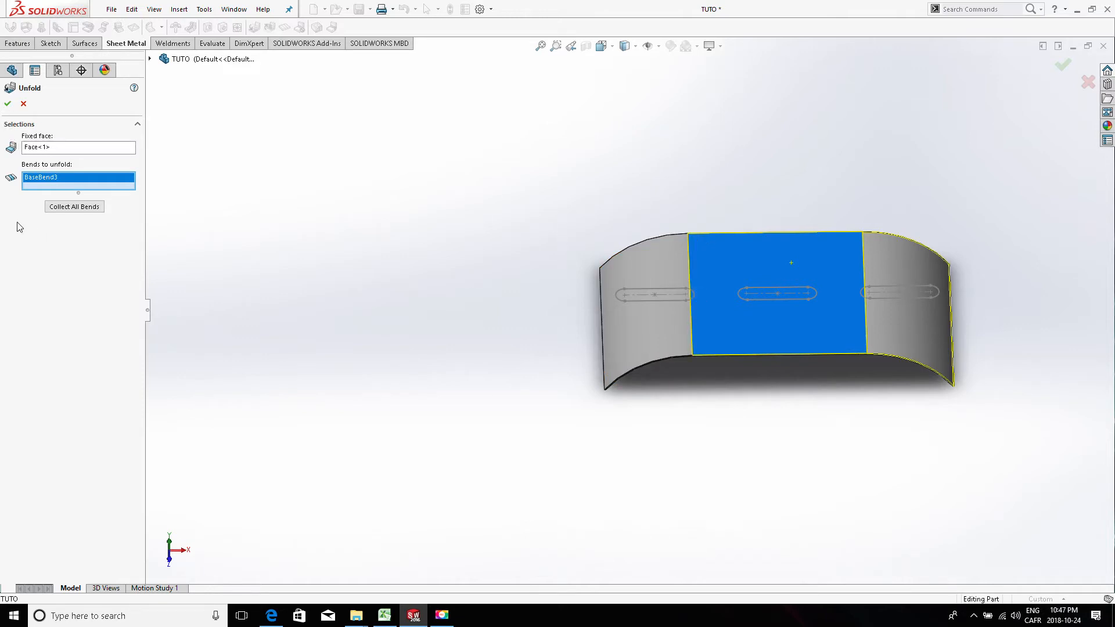
{"action": "left_click", "coordinate": [75, 206]}
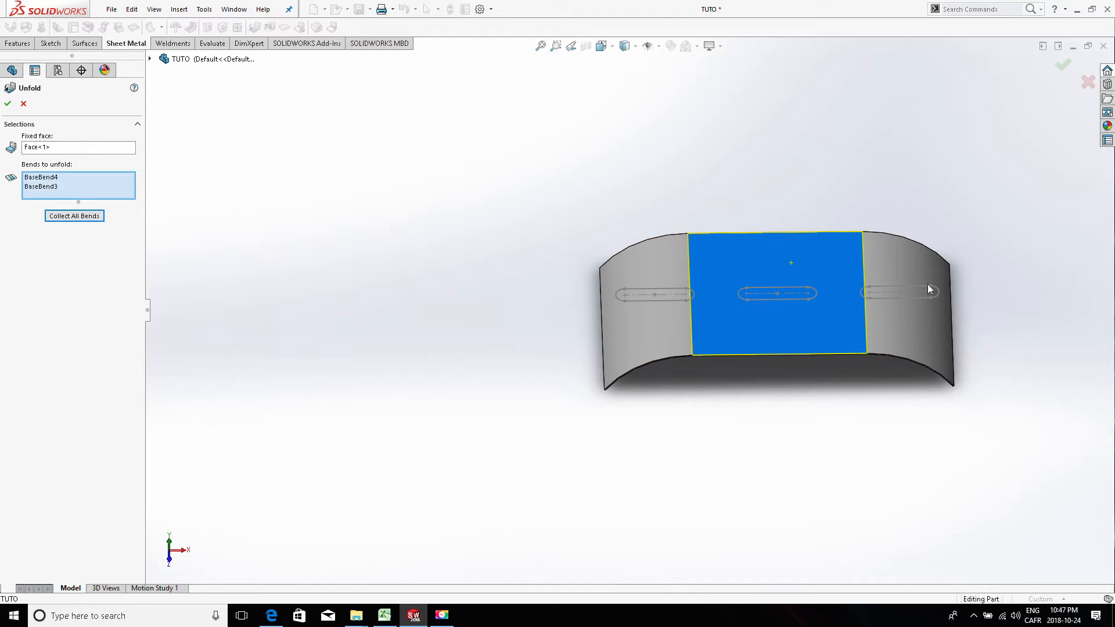
{"action": "left_click", "coordinate": [8, 103]}
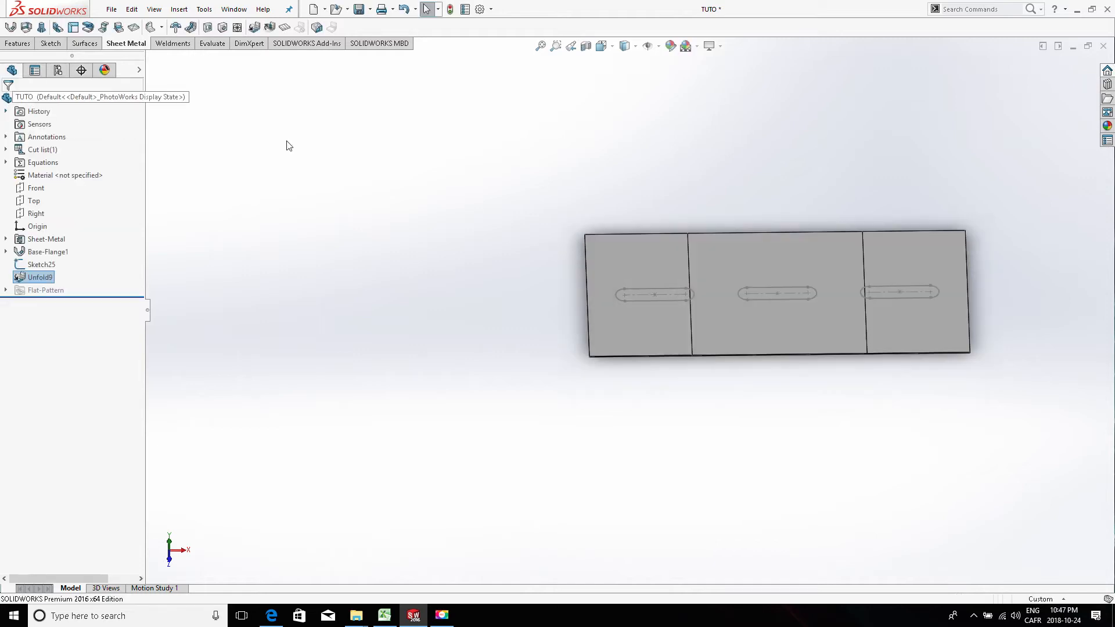
Reorder Sketch25 in the feature tree so that it comes after the Unfold feature.
{"action": "mouse_move", "coordinate": [639, 224]}
{"action": "middle_mouse_down"}
{"action": "mouse_move", "coordinate": [665, 172]}
{"action": "mouse_move", "coordinate": [672, 194]}
{"action": "mouse_move", "coordinate": [655, 183]}
{"action": "mouse_move", "coordinate": [855, 280]}
{"action": "mouse_move", "coordinate": [849, 237]}
{"action": "mouse_move", "coordinate": [844, 297]}
{"action": "mouse_move", "coordinate": [834, 295]}
{"action": "middle_mouse_up"}
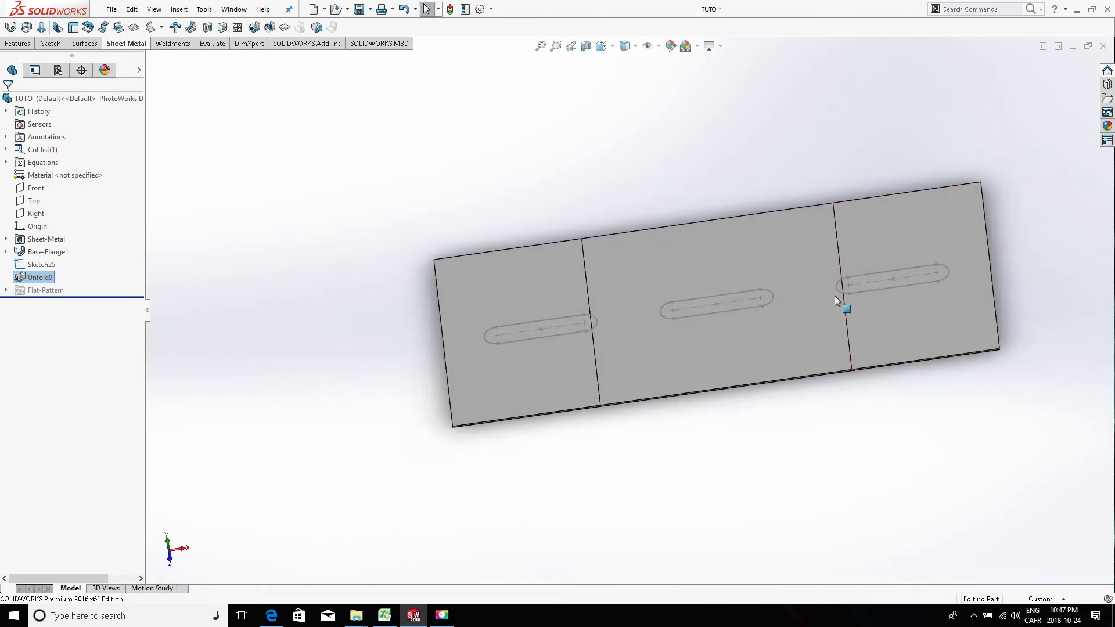
{"action": "left_click", "coordinate": [32, 265]}
{"action": "left_click_drag", "start_coordinate": [32, 265], "coordinate": [27, 278]}
{"action": "left_click", "coordinate": [41, 277]}
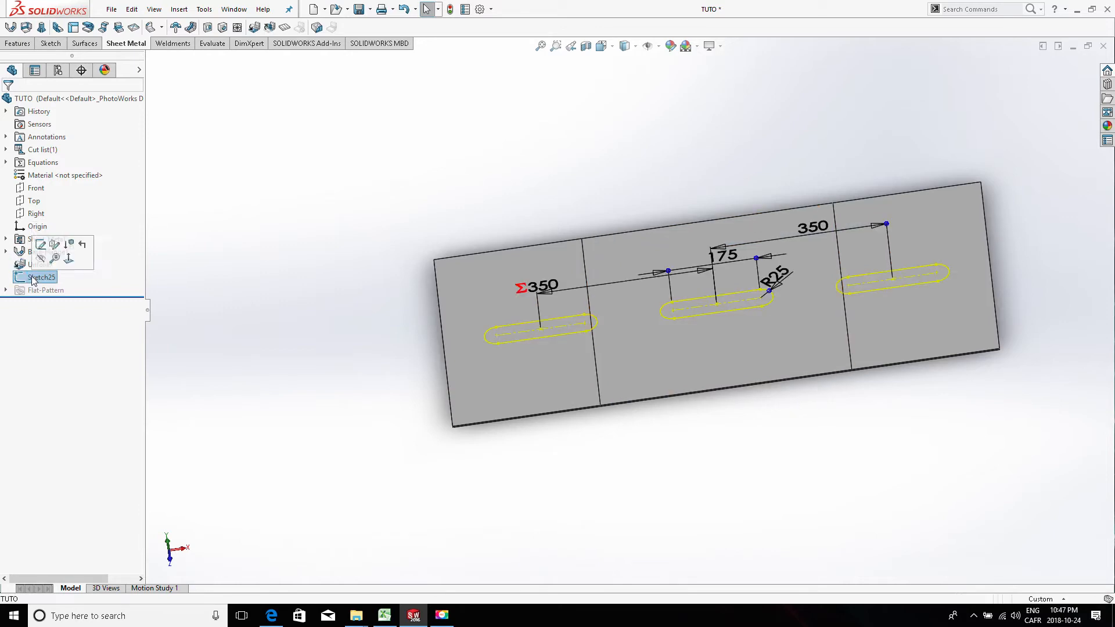
{"action": "mouse_move", "coordinate": [510, 252]}
{"action": "middle_mouse_down"}
{"action": "mouse_move", "coordinate": [508, 180]}
{"action": "mouse_move", "coordinate": [565, 256]}
{"action": "mouse_move", "coordinate": [542, 238]}
{"action": "middle_mouse_up"}
{"action": "left_click", "coordinate": [531, 198]}
Extrude-cut the three slots of Sketch25 through all of the unfolded sheet.
{"action": "left_click", "coordinate": [39, 277]}
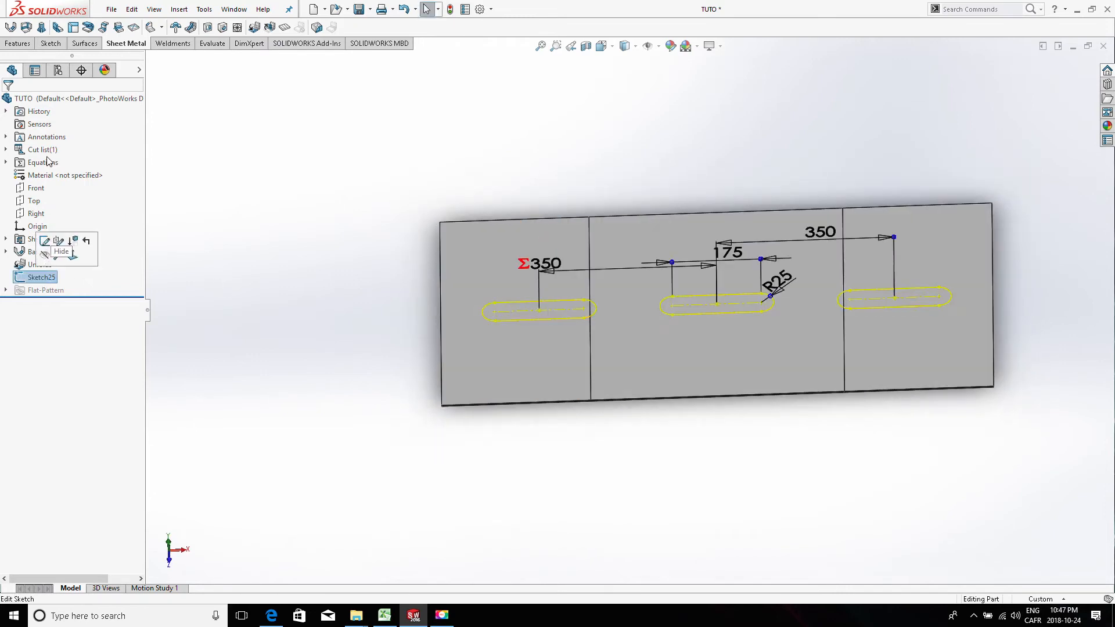
{"action": "left_click", "coordinate": [18, 43]}
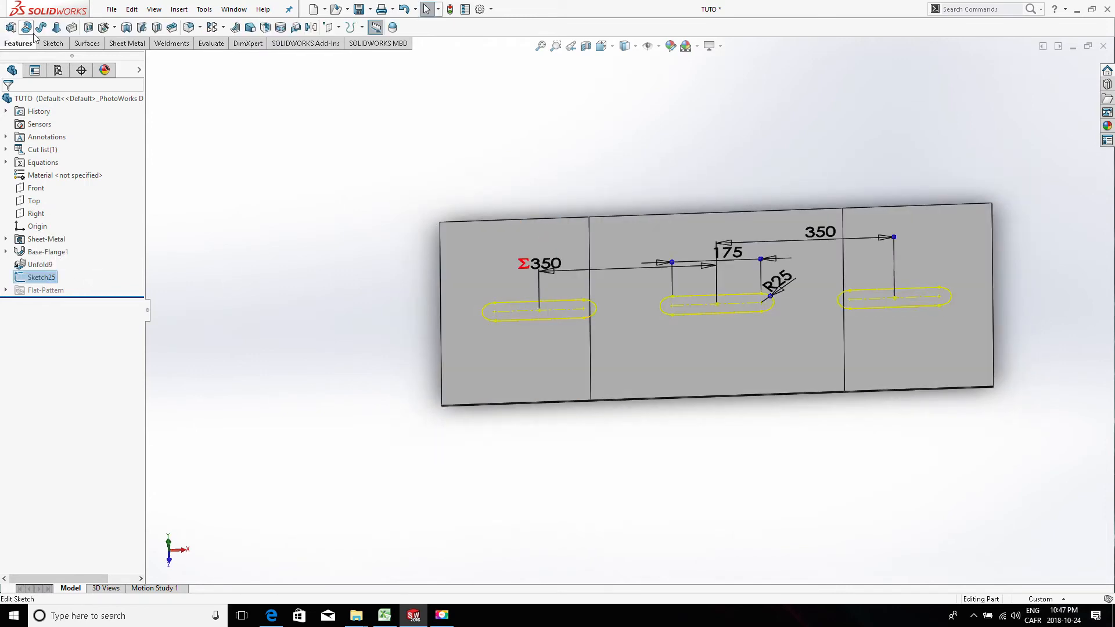
{"action": "left_click", "coordinate": [86, 27]}
{"action": "left_click", "coordinate": [85, 168]}
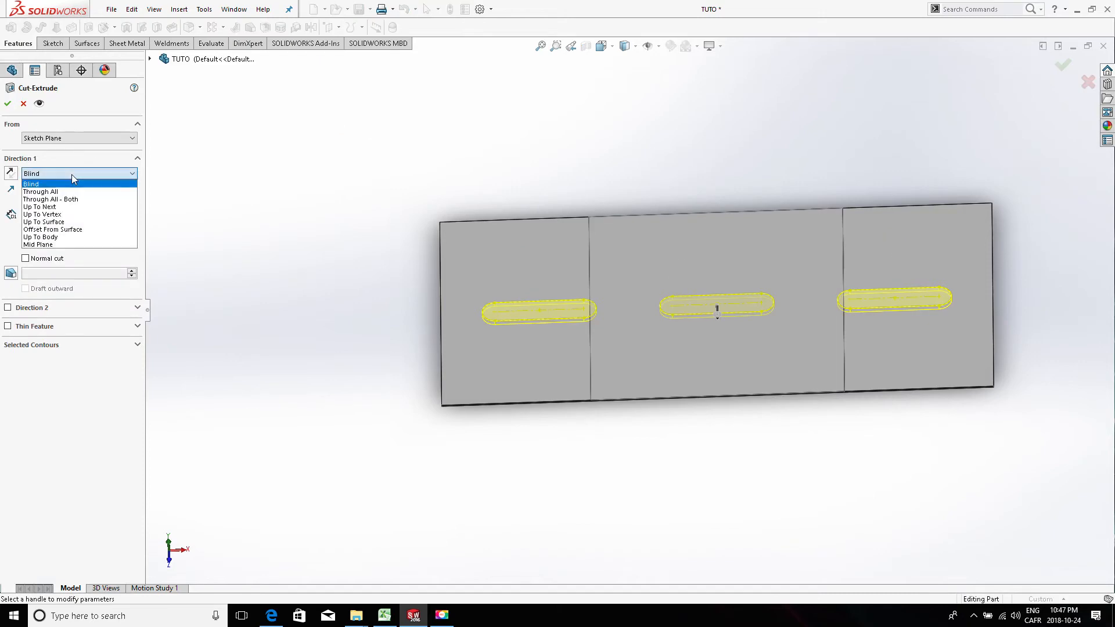
{"action": "left_click", "coordinate": [47, 195]}
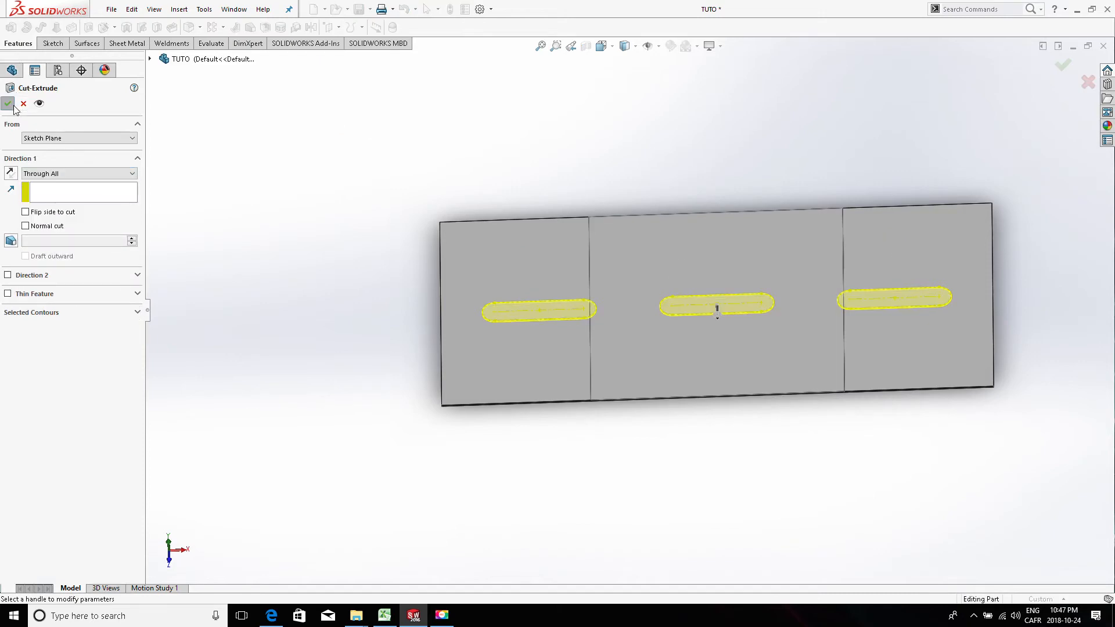
{"action": "key", "text": "Return"}
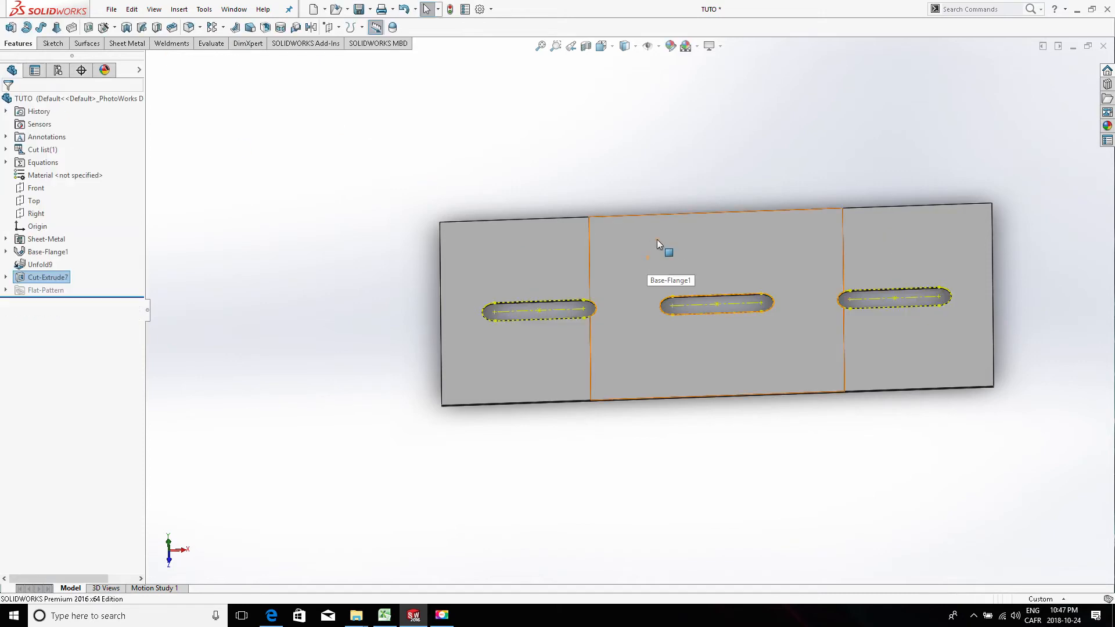
{"action": "left_click", "coordinate": [662, 166]}
Inspect the slot edges on the flattened sheet, including where the end slot crosses the bend line.
{"action": "middle_click_drag", "start_coordinate": [669, 299], "coordinate": [696, 314]}
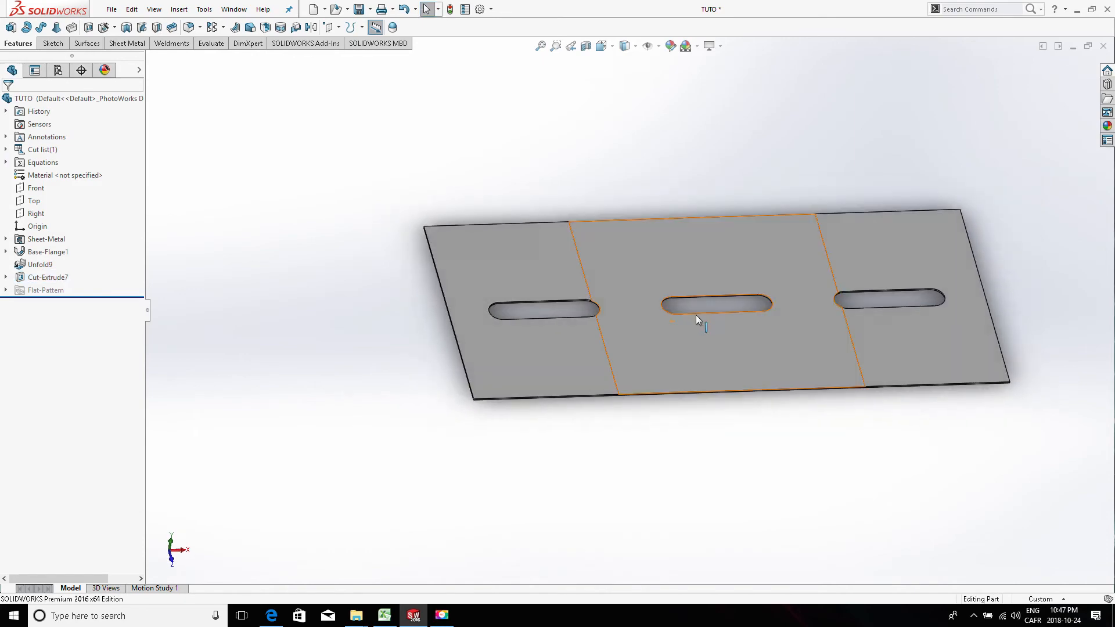
{"action": "scroll", "coordinate": [775, 300], "scroll_direction": "down", "scroll_amount": 3}
{"action": "scroll", "coordinate": [775, 299], "scroll_direction": "up", "scroll_amount": 3}
{"action": "scroll", "coordinate": [775, 300], "scroll_direction": "down", "scroll_amount": 5}
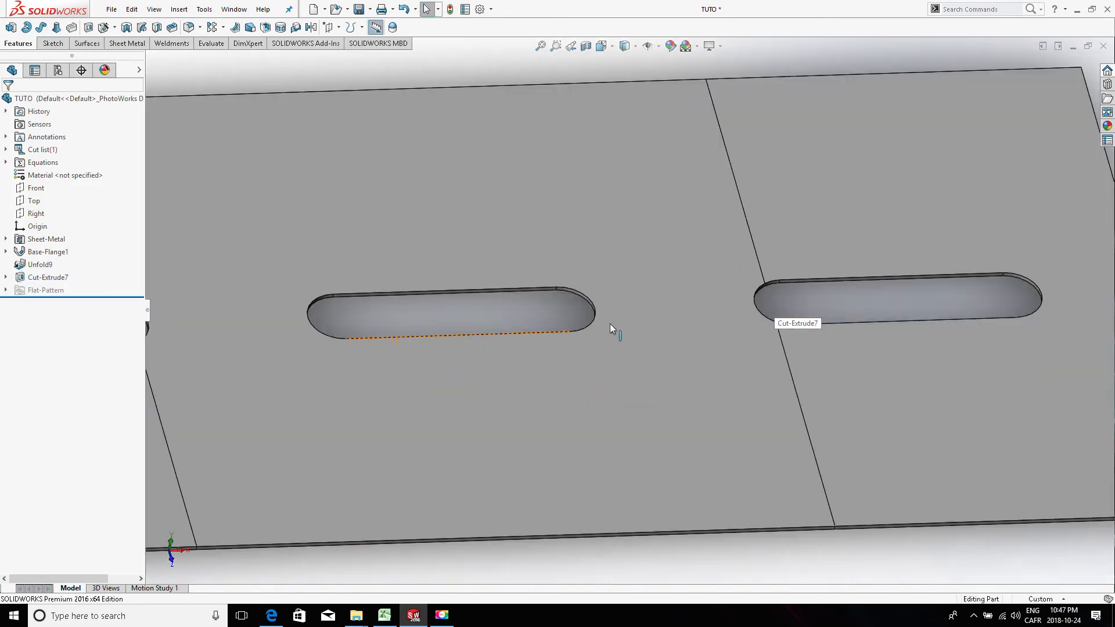
{"action": "mouse_move", "coordinate": [609, 323]}
{"action": "middle_mouse_down"}
{"action": "mouse_move", "coordinate": [652, 246]}
{"action": "mouse_move", "coordinate": [608, 341]}
{"action": "middle_mouse_up"}
{"action": "scroll", "coordinate": [781, 285], "scroll_direction": "down", "scroll_amount": 3}
{"action": "middle_click_drag", "start_coordinate": [768, 288], "coordinate": [733, 263]}
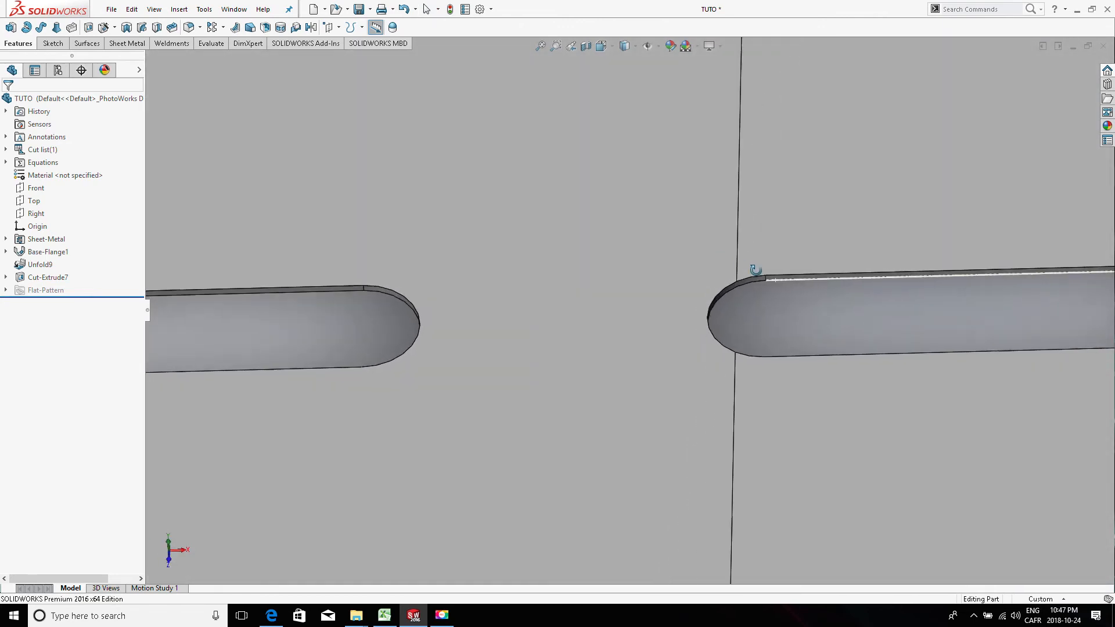
Fold all bends of the slotted sheet back, with the central flat face as the fixed face.
{"action": "scroll", "coordinate": [516, 362], "scroll_direction": "up", "scroll_amount": 3}
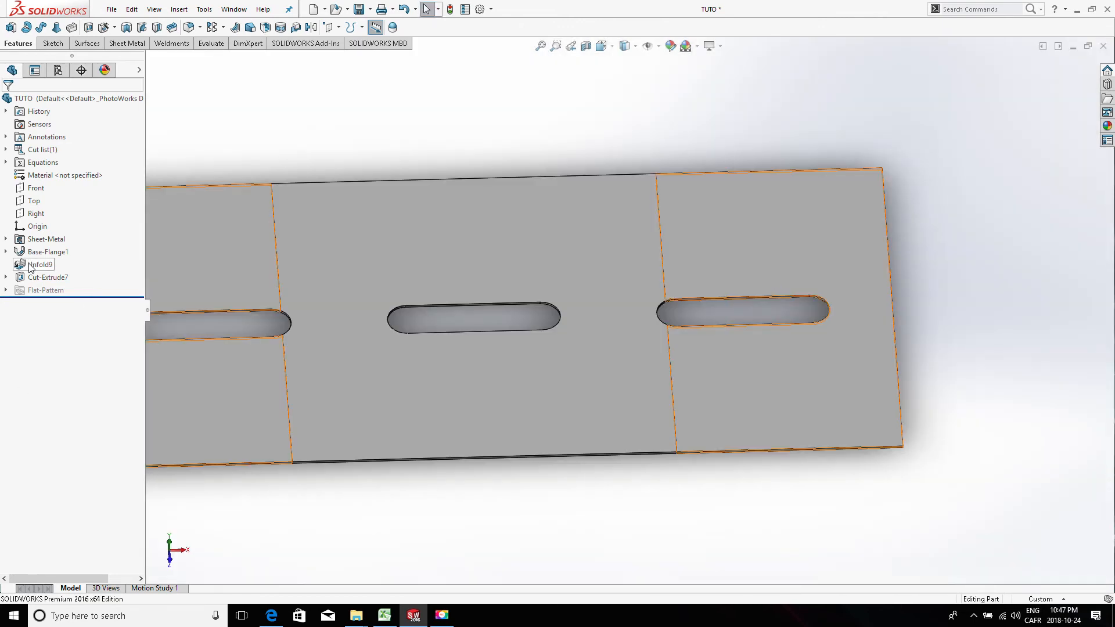
{"action": "left_click", "coordinate": [41, 277]}
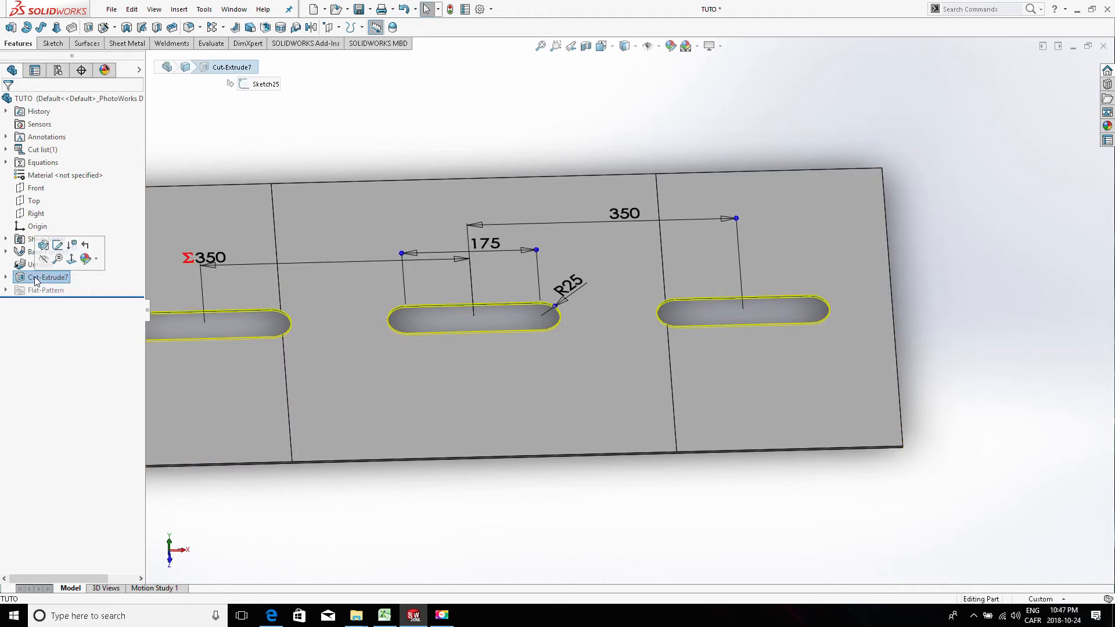
{"action": "left_click", "coordinate": [389, 147]}
{"action": "scroll", "coordinate": [389, 148], "scroll_direction": "up", "scroll_amount": 4}
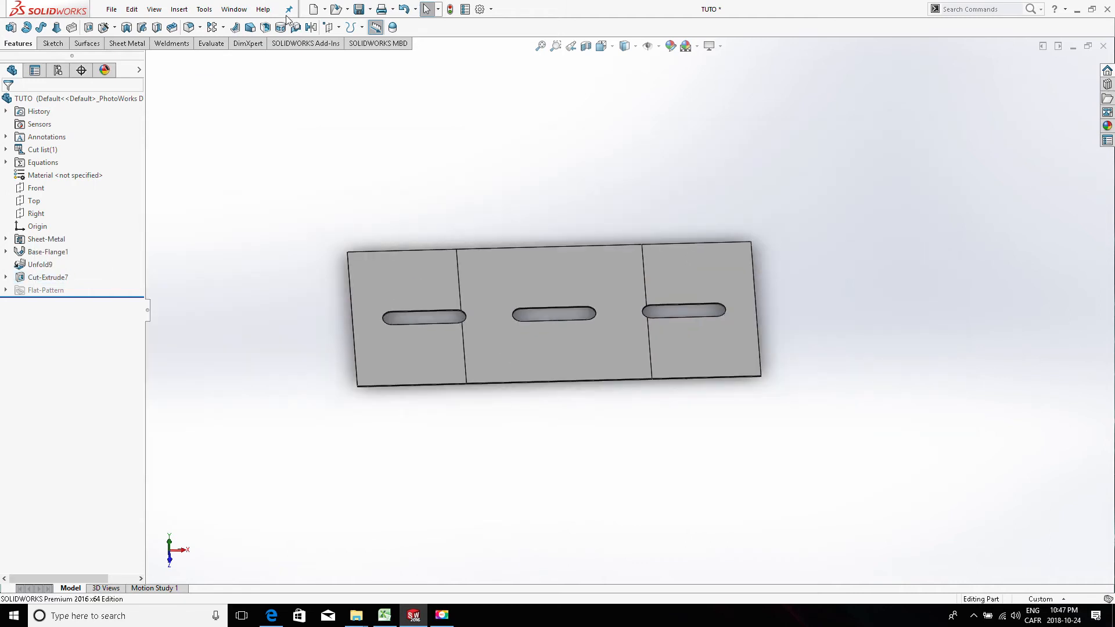
{"action": "left_click", "coordinate": [122, 47]}
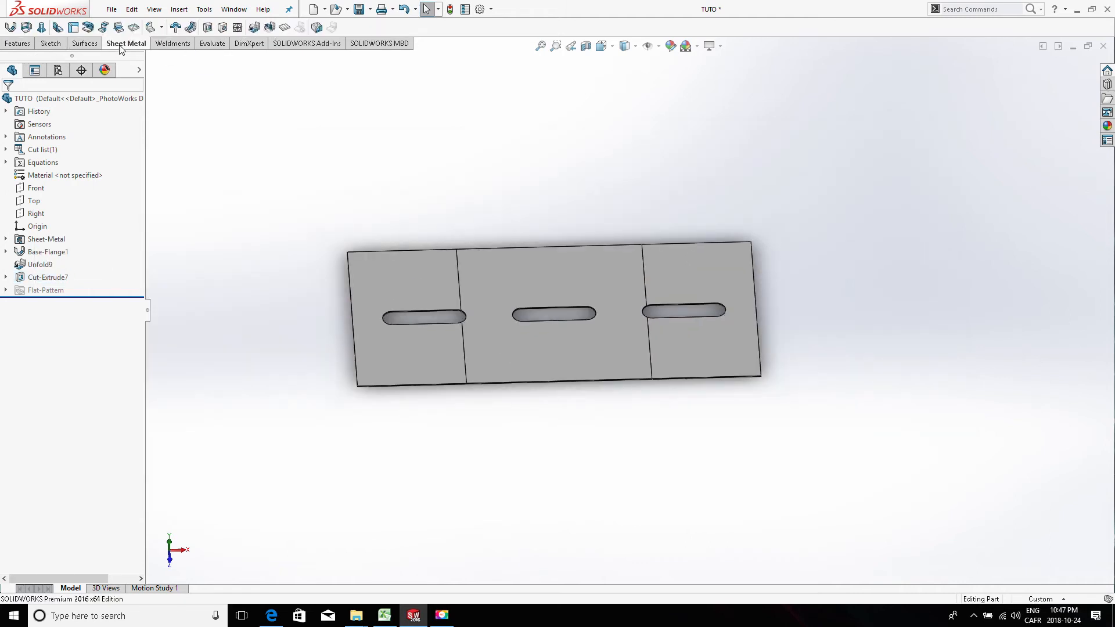
{"action": "left_click", "coordinate": [268, 28]}
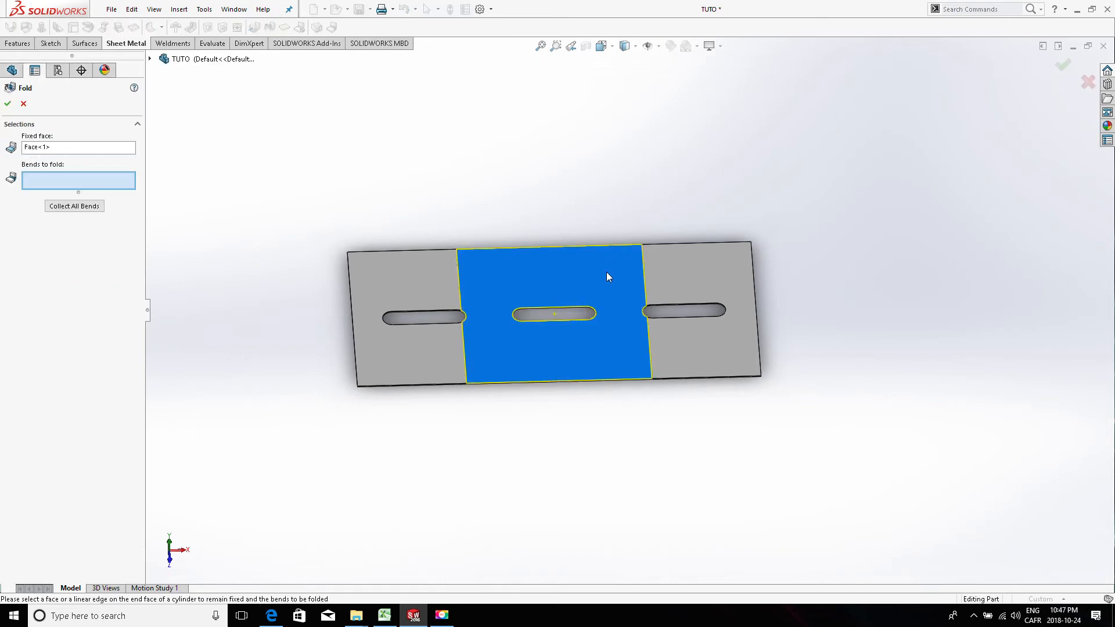
{"action": "left_click", "coordinate": [56, 207]}
{"action": "left_click", "coordinate": [50, 177]}
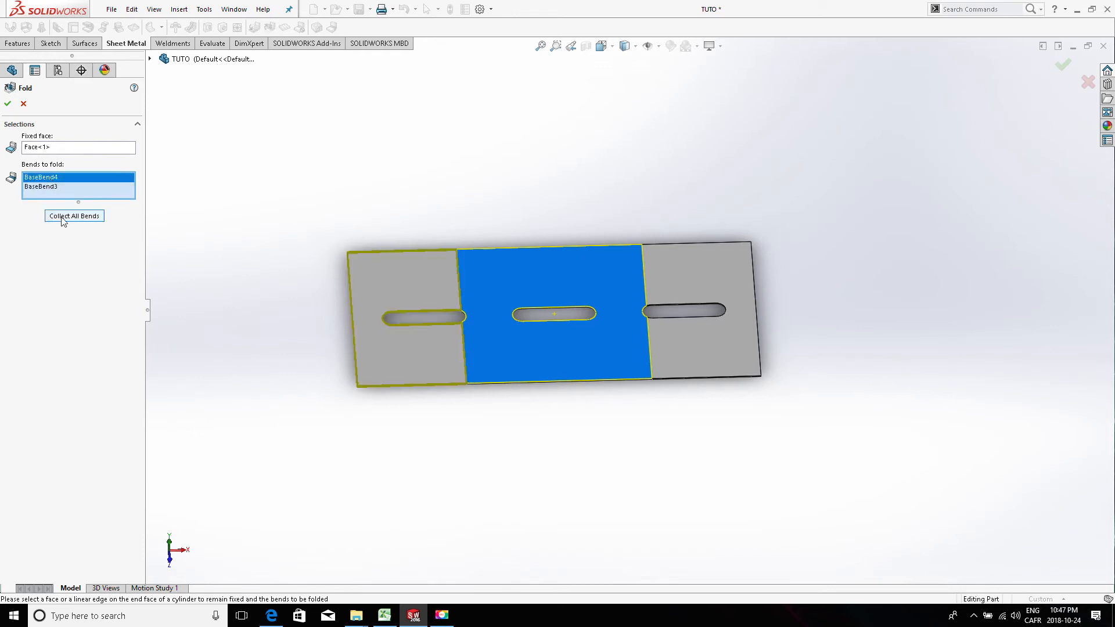
{"action": "left_click", "coordinate": [52, 188]}
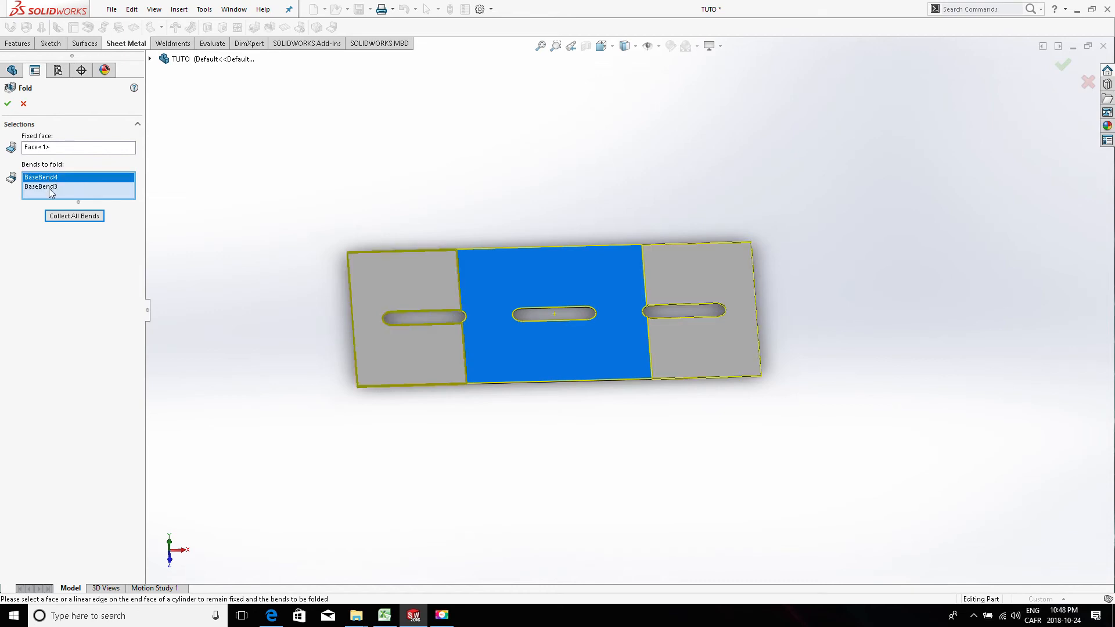
{"action": "scroll", "coordinate": [529, 288], "scroll_direction": "down", "scroll_amount": 4}
{"action": "mouse_move", "coordinate": [529, 288]}
{"action": "middle_mouse_down"}
{"action": "mouse_move", "coordinate": [525, 179]}
{"action": "mouse_move", "coordinate": [521, 269]}
{"action": "middle_mouse_up"}
{"action": "left_click", "coordinate": [8, 103]}
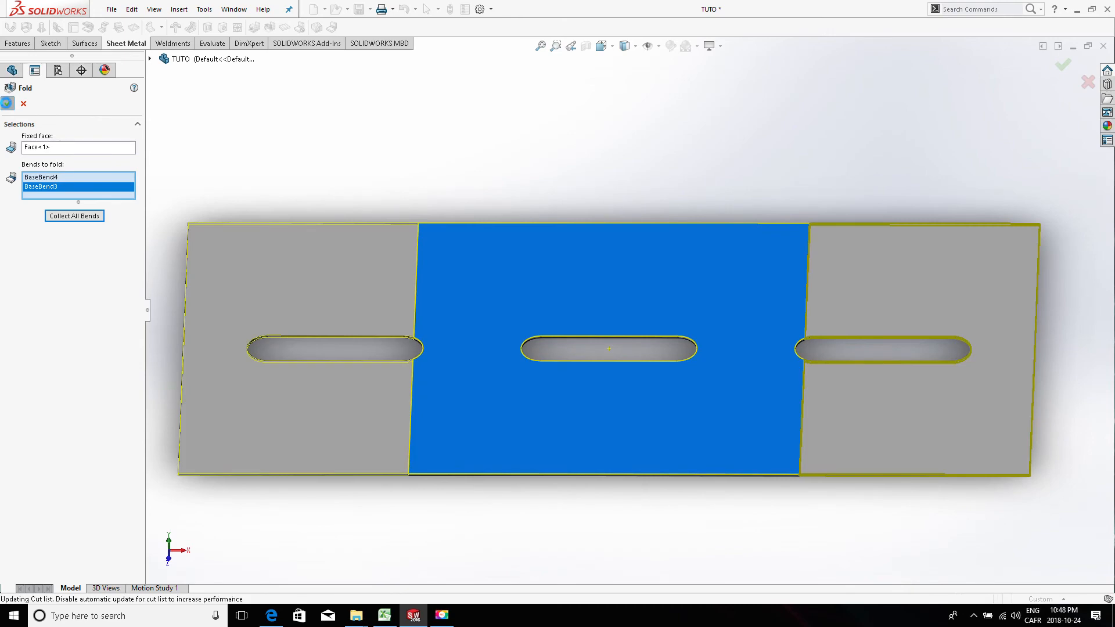
Inspect the three slots on the refolded part, especially where the end slots run from the flat face into the curved bends.
{"action": "middle_click_drag", "start_coordinate": [605, 356], "coordinate": [604, 385]}
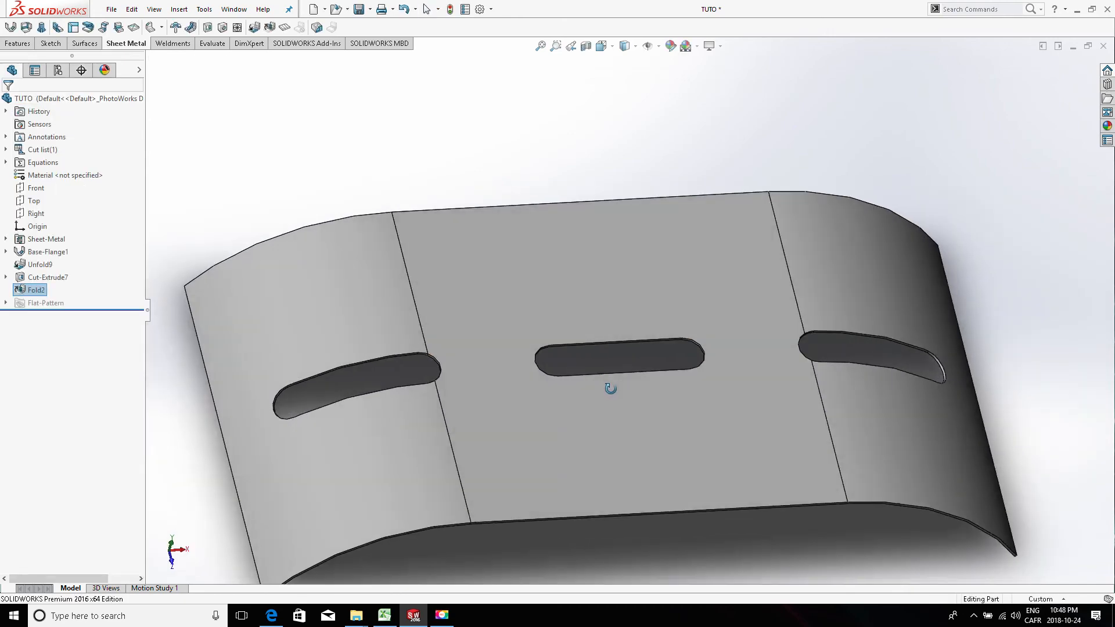
{"action": "scroll", "coordinate": [800, 357], "scroll_direction": "down", "scroll_amount": 8}
{"action": "middle_click_drag", "start_coordinate": [777, 304], "coordinate": [594, 292]}
{"action": "scroll", "coordinate": [592, 289], "scroll_direction": "up", "scroll_amount": 4}
{"action": "middle_click_drag", "start_coordinate": [811, 349], "coordinate": [812, 405]}
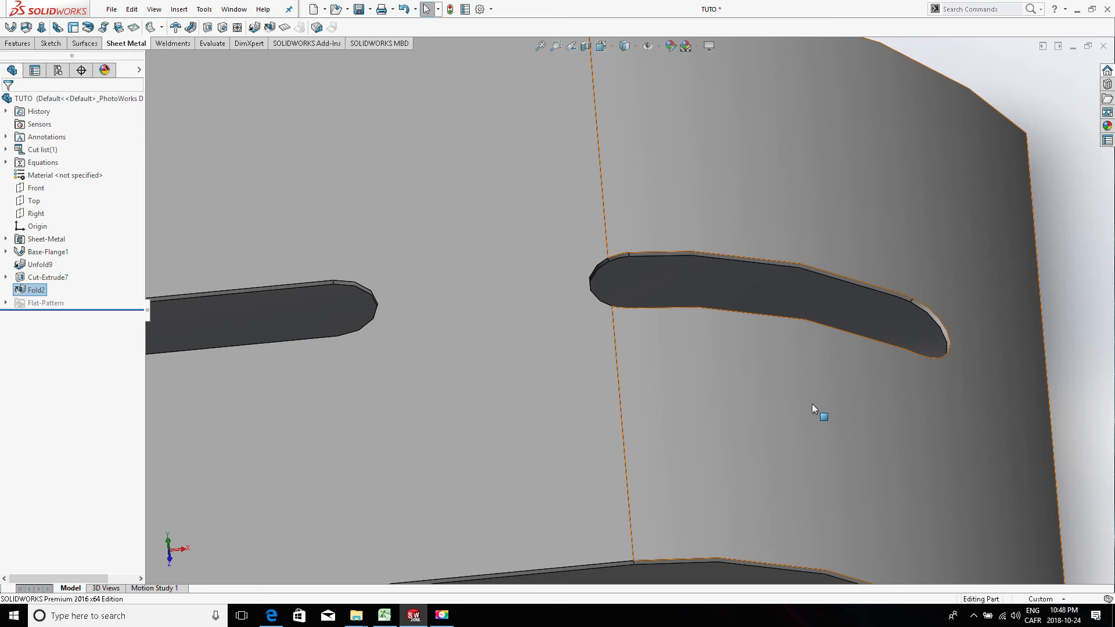
{"action": "scroll", "coordinate": [811, 372], "scroll_direction": "up", "scroll_amount": 5}
{"action": "middle_click_drag", "start_coordinate": [610, 329], "coordinate": [597, 337]}
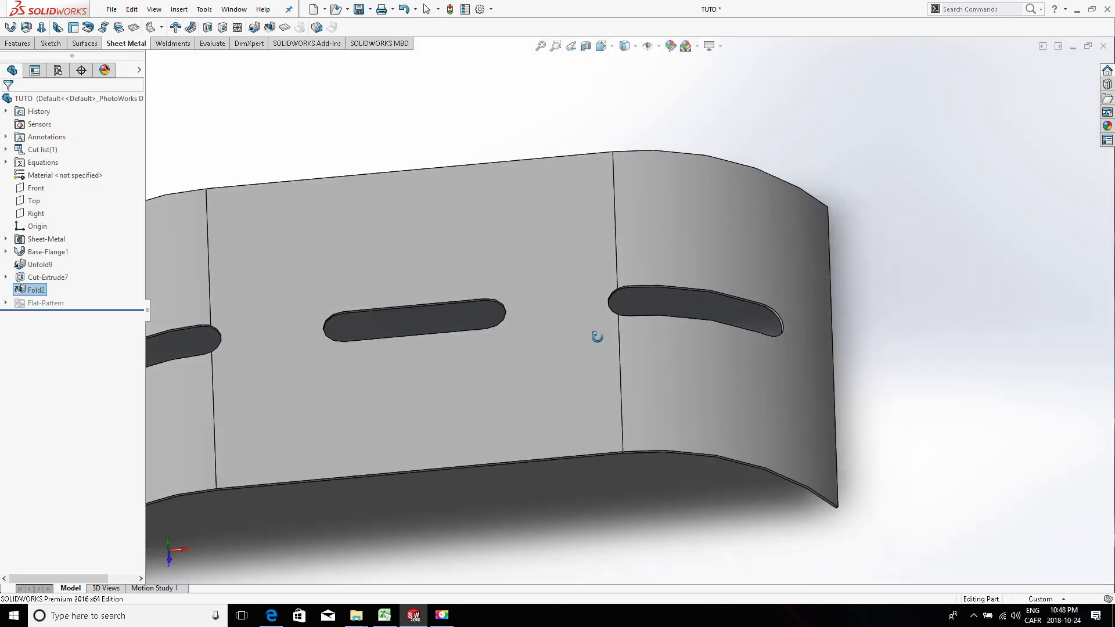
{"action": "left_click", "coordinate": [598, 337]}
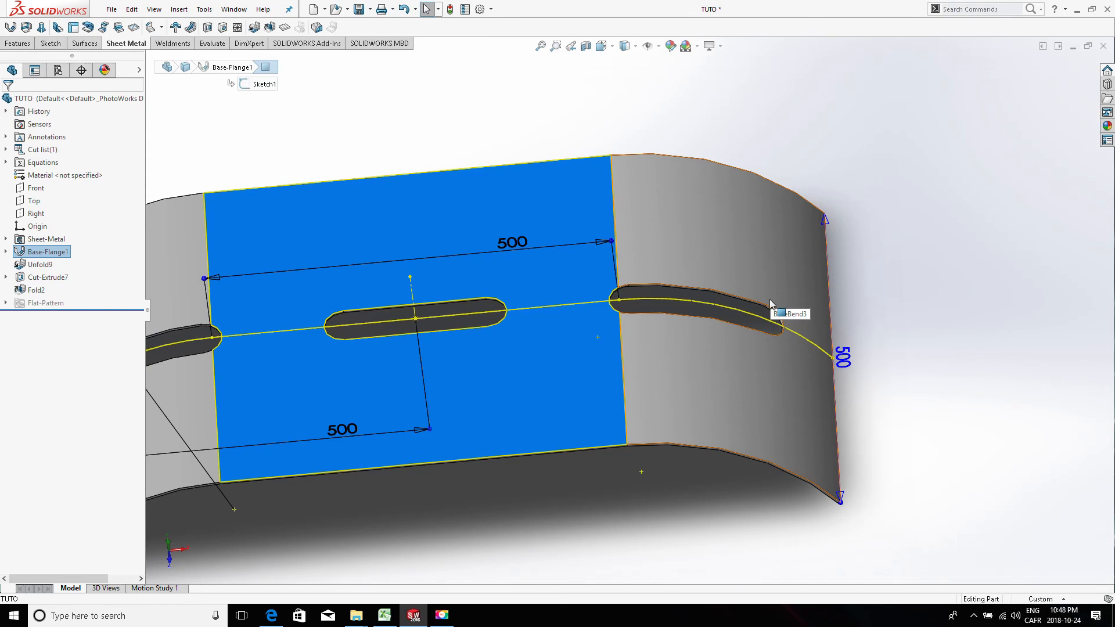
{"action": "middle_click_drag", "start_coordinate": [704, 244], "coordinate": [715, 352]}
{"action": "left_click", "coordinate": [715, 353]}
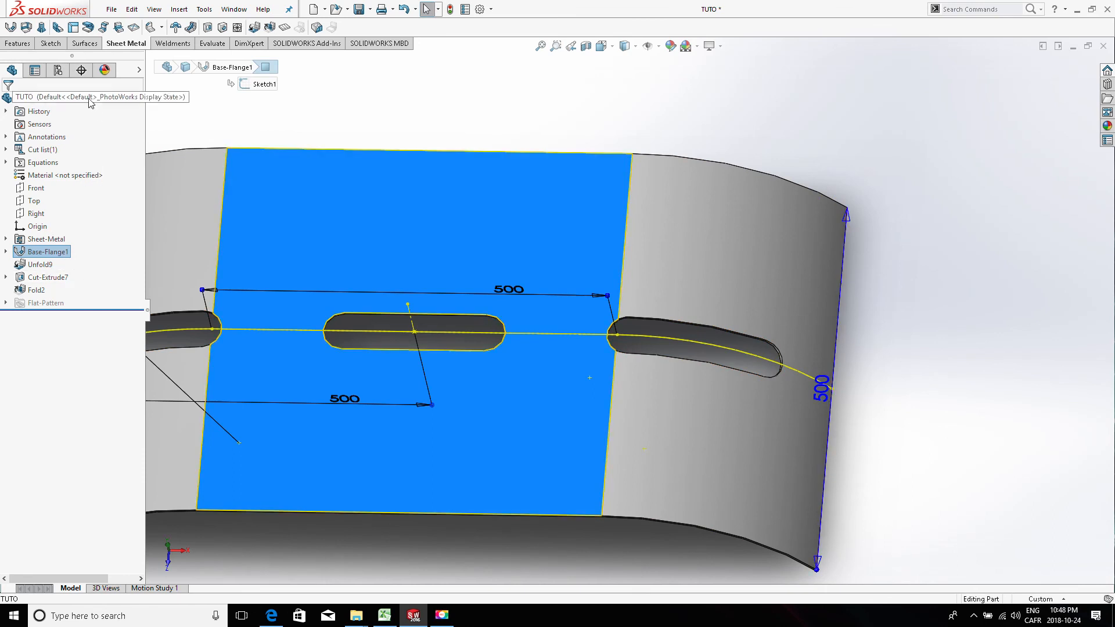
Review the Unfold, Cut-Extrude and Fold features in the feature tree and the geometry each one affects.
{"action": "left_click", "coordinate": [43, 266]}
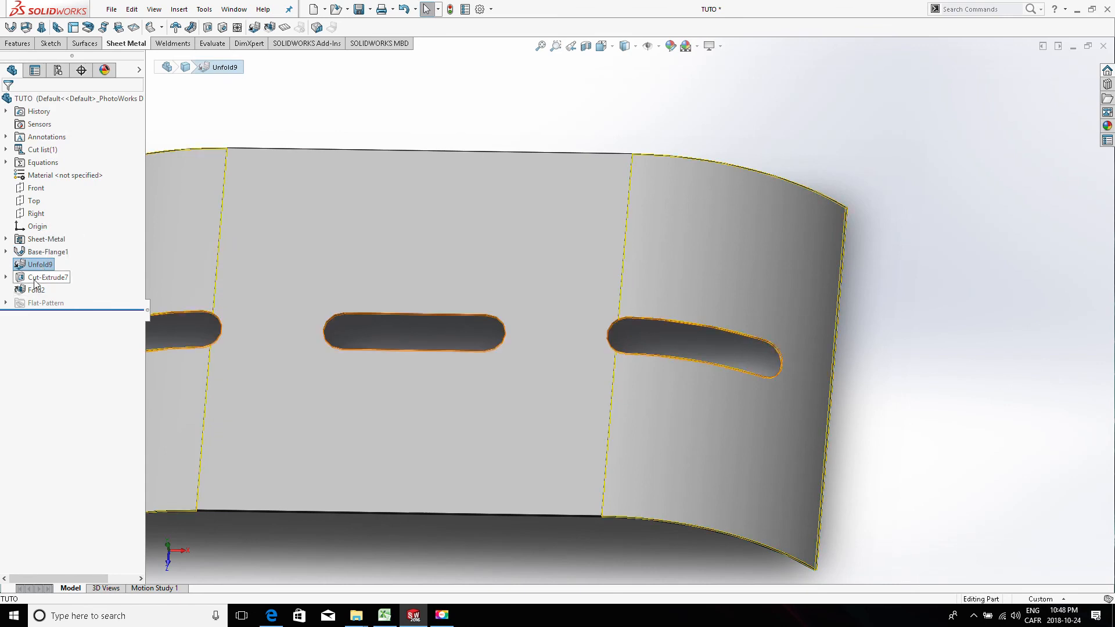
{"action": "left_click", "coordinate": [40, 277]}
{"action": "left_click", "coordinate": [35, 290]}
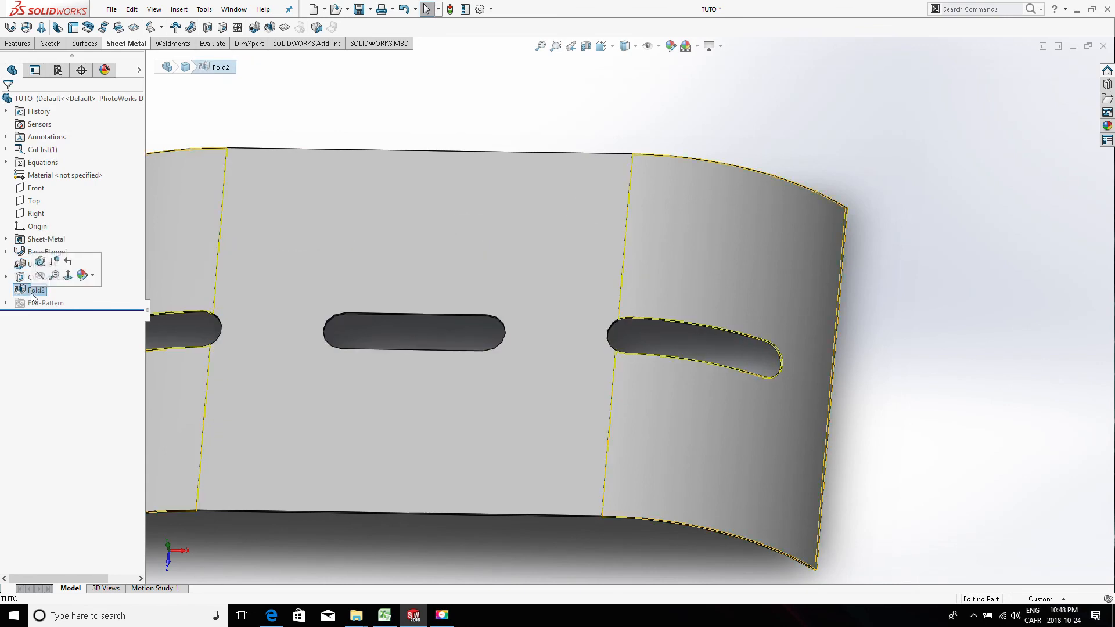
{"action": "left_click", "coordinate": [29, 278]}
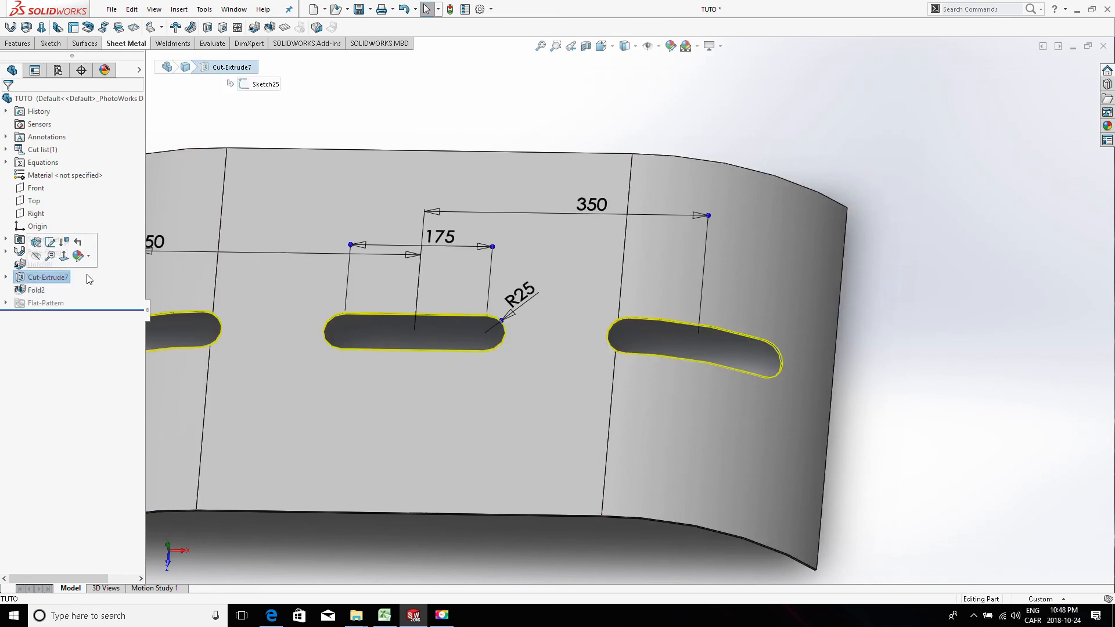